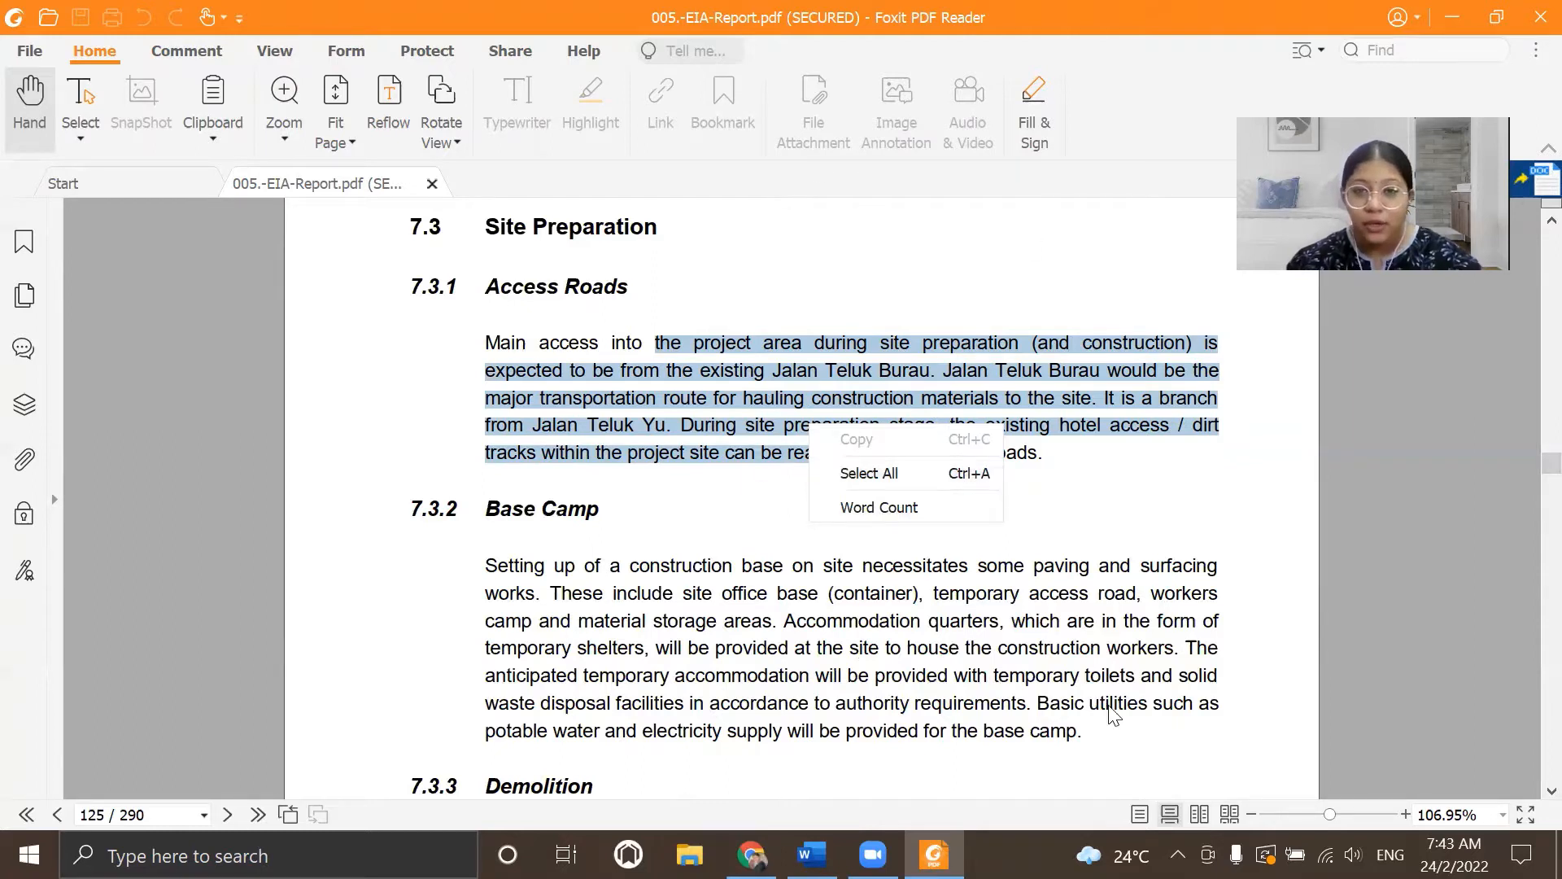
- Clear the text selection on the PDF page and open the Snipping Tool
click(1195, 599)
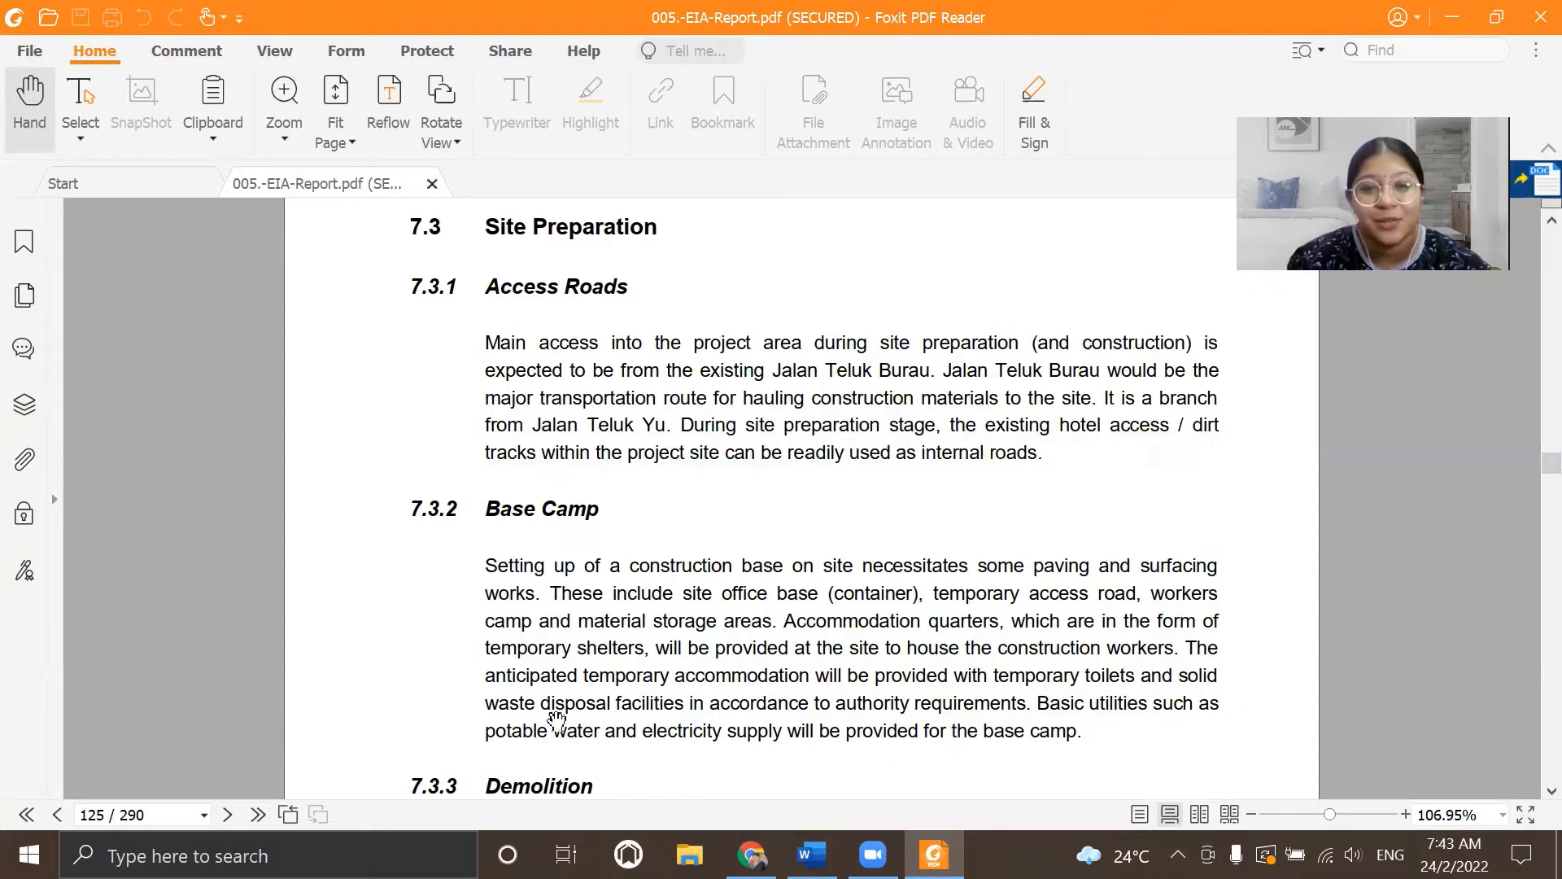
click(289, 846)
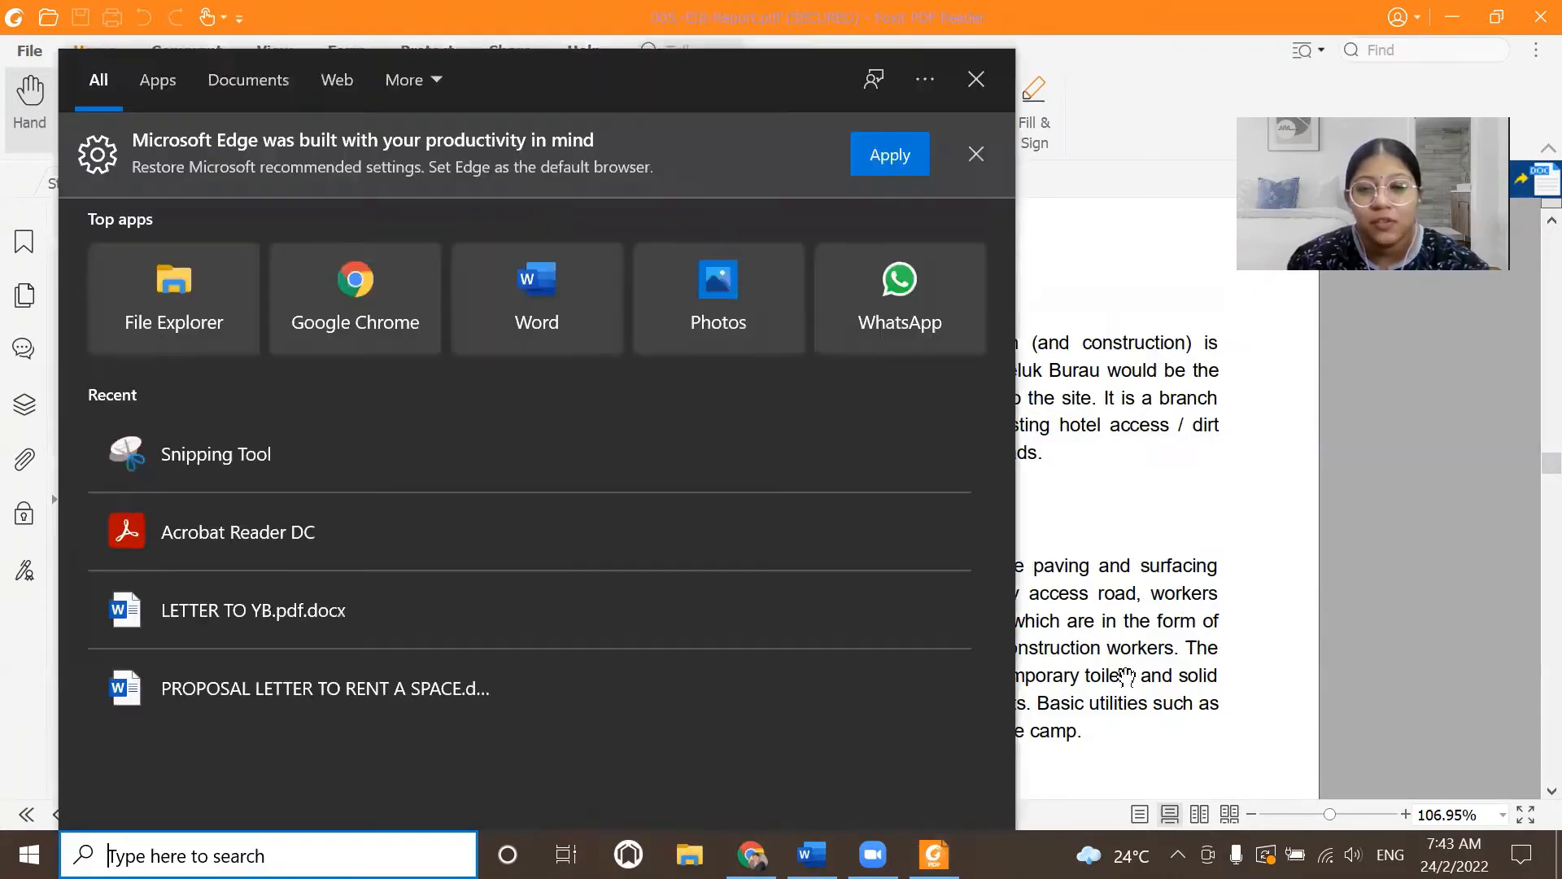
click(1299, 621)
click(464, 846)
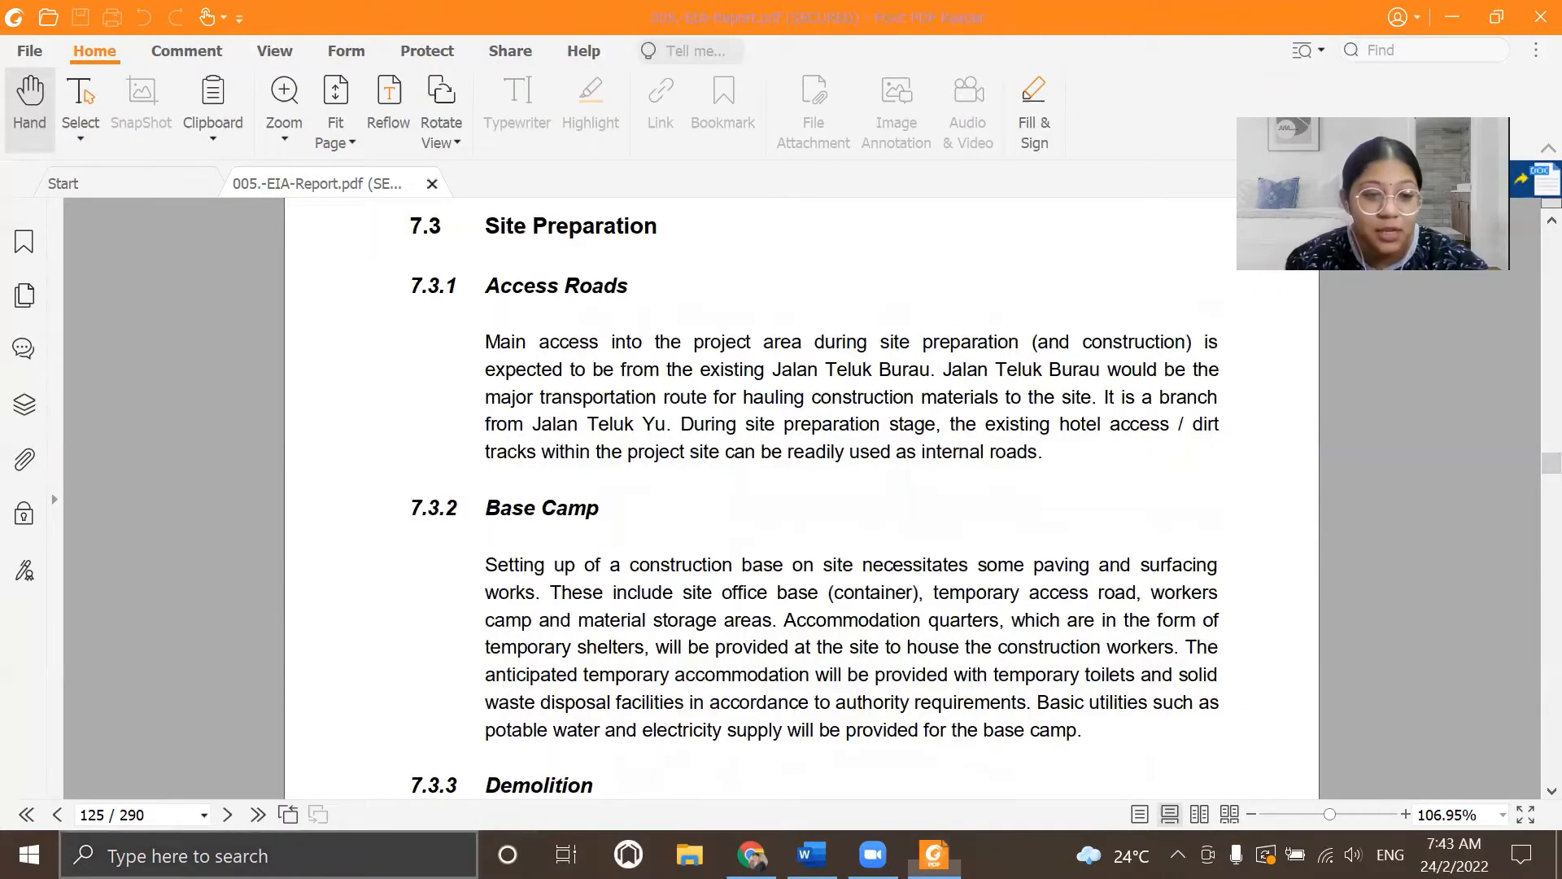
text(sni)
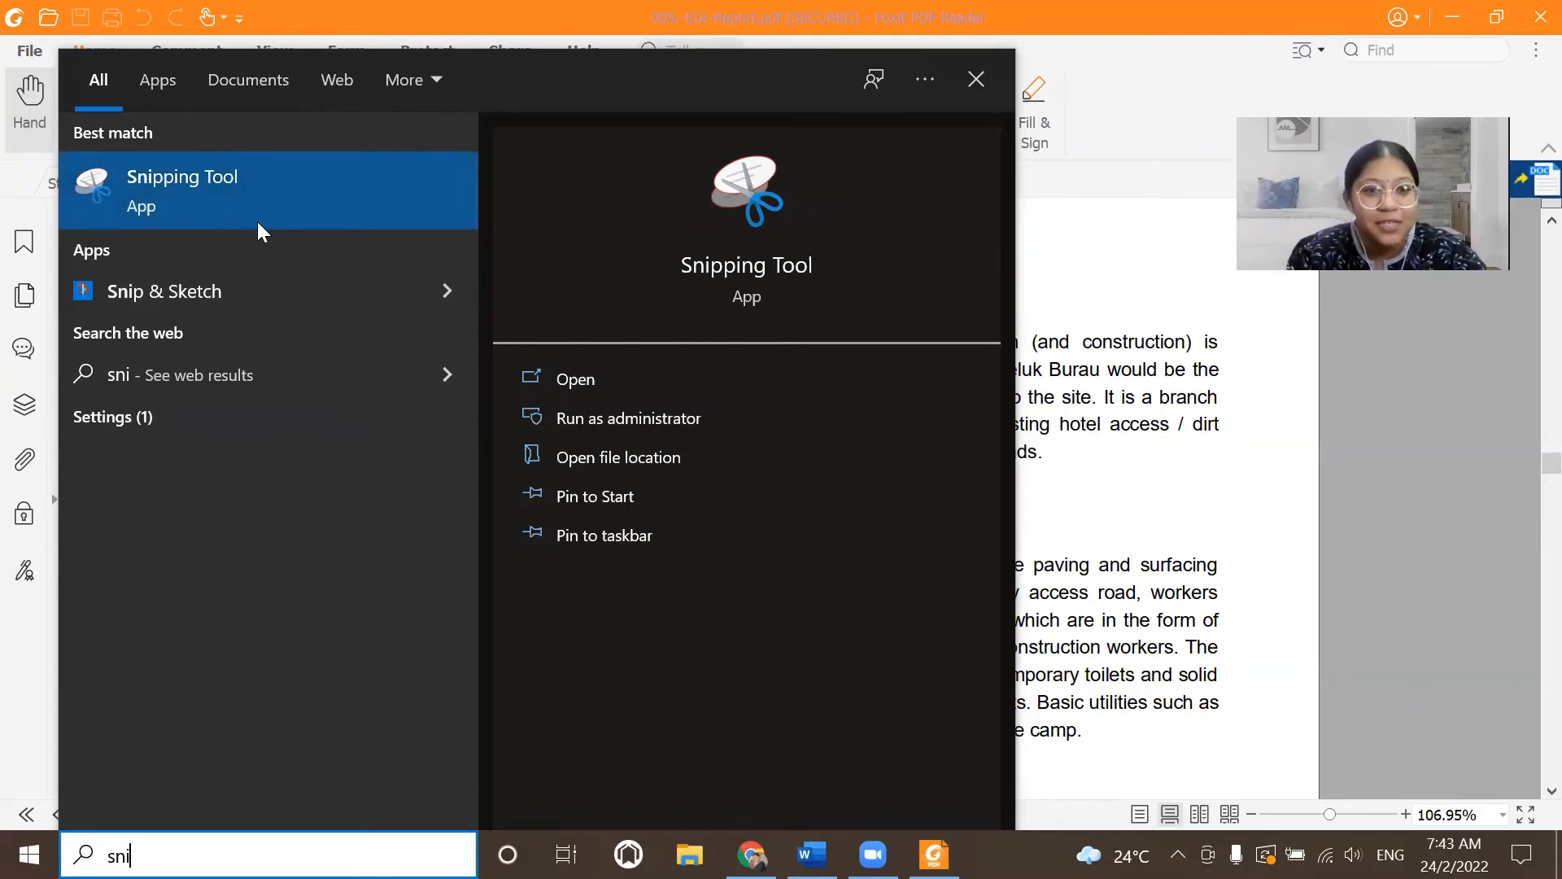
click(532, 380)
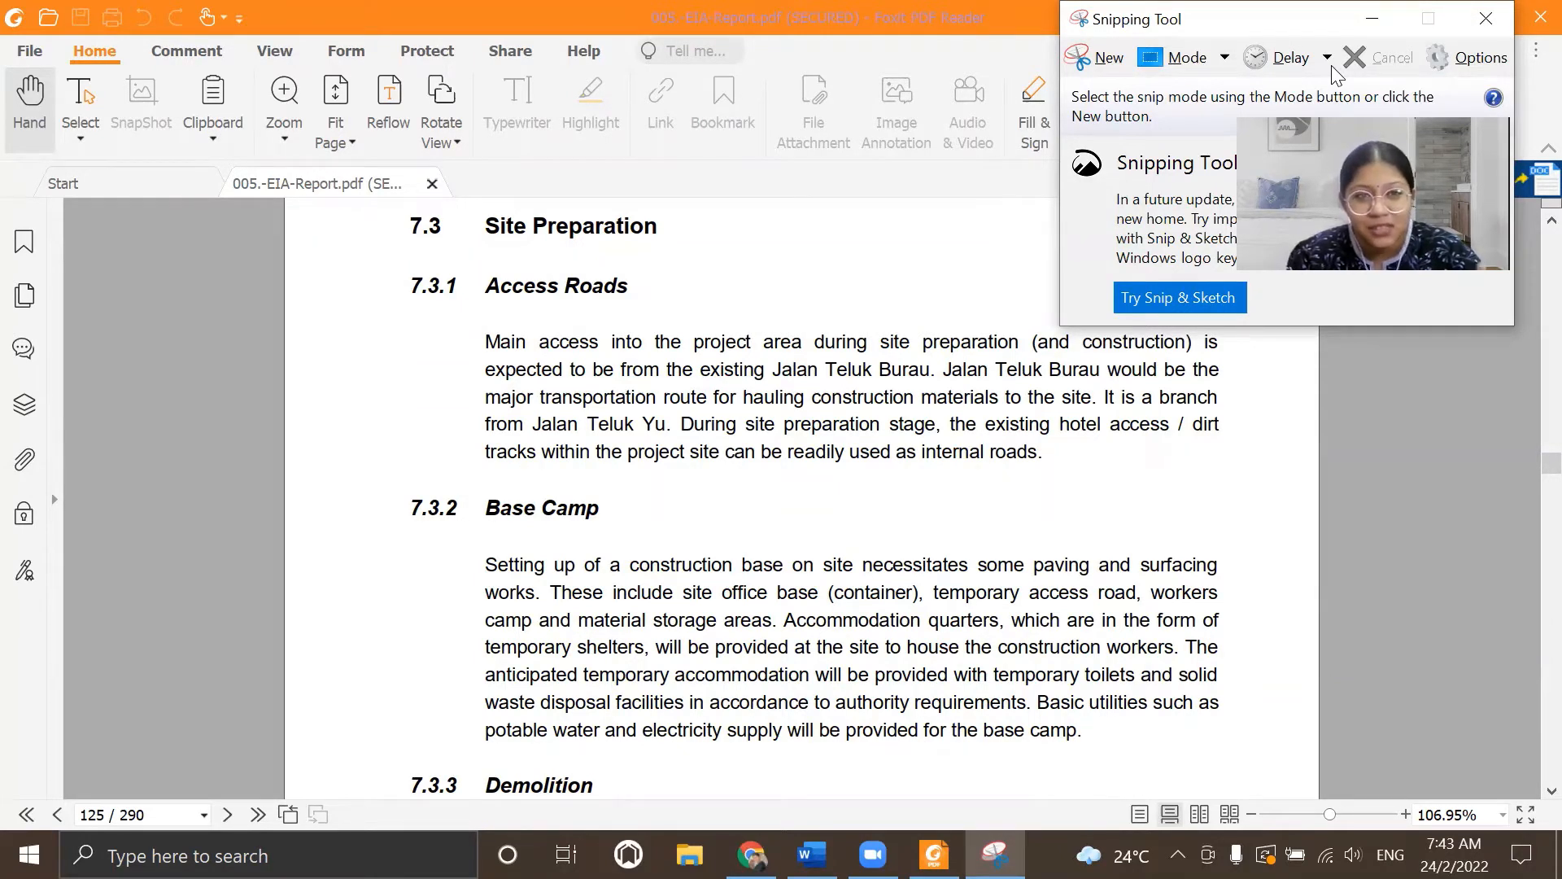
- Snip the PDF page area covering sections 7.3 to 7.3.2 and save it in Downloads as the PNG file "capture 2"
drag(1287, 26, 240, 26)
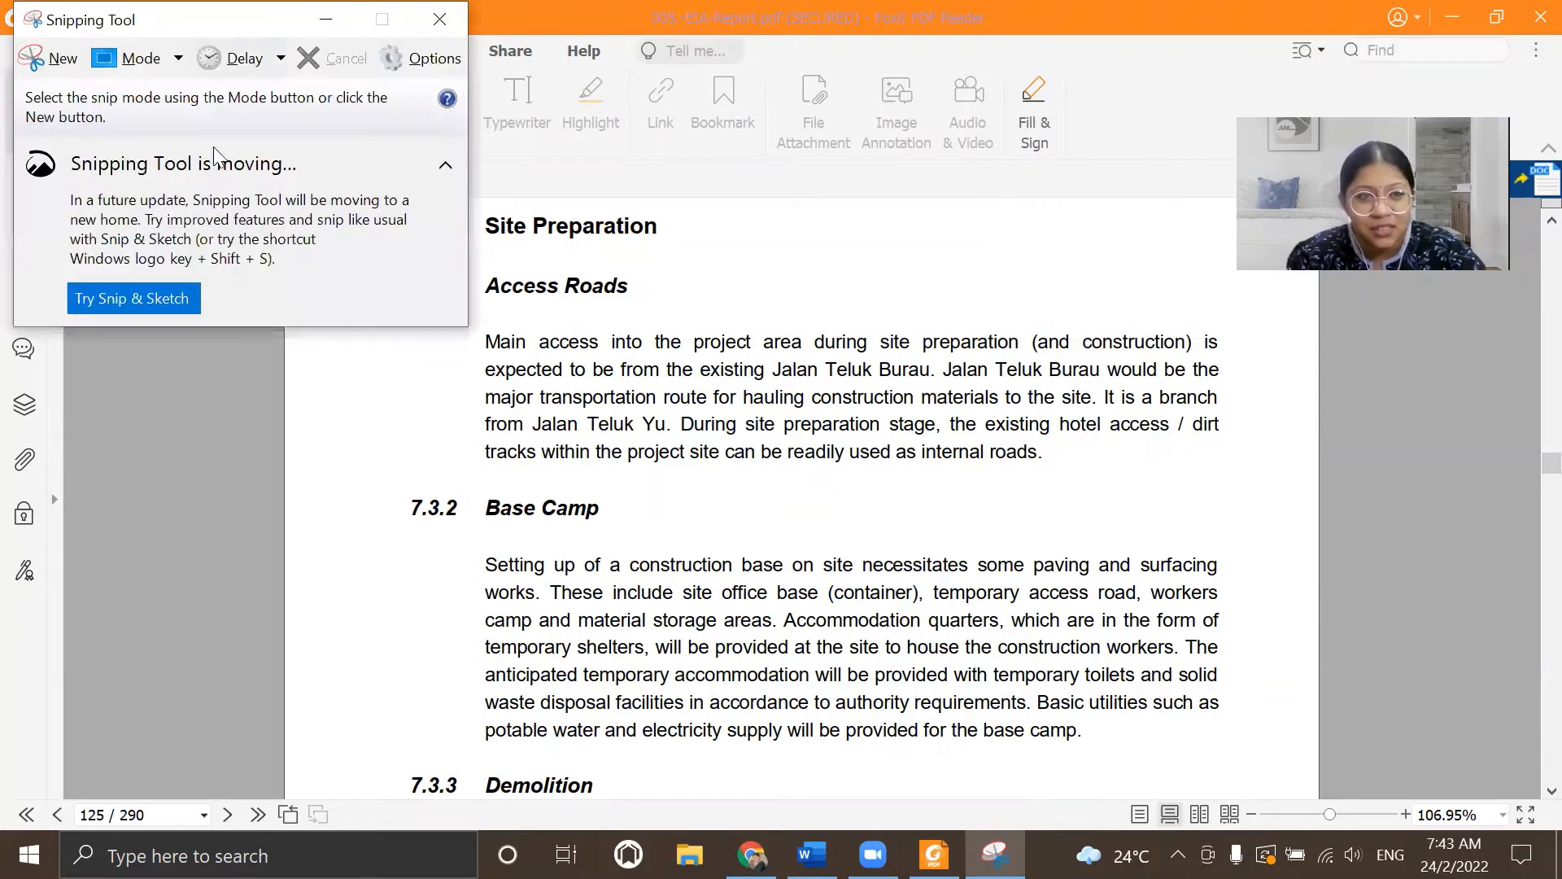
click(53, 65)
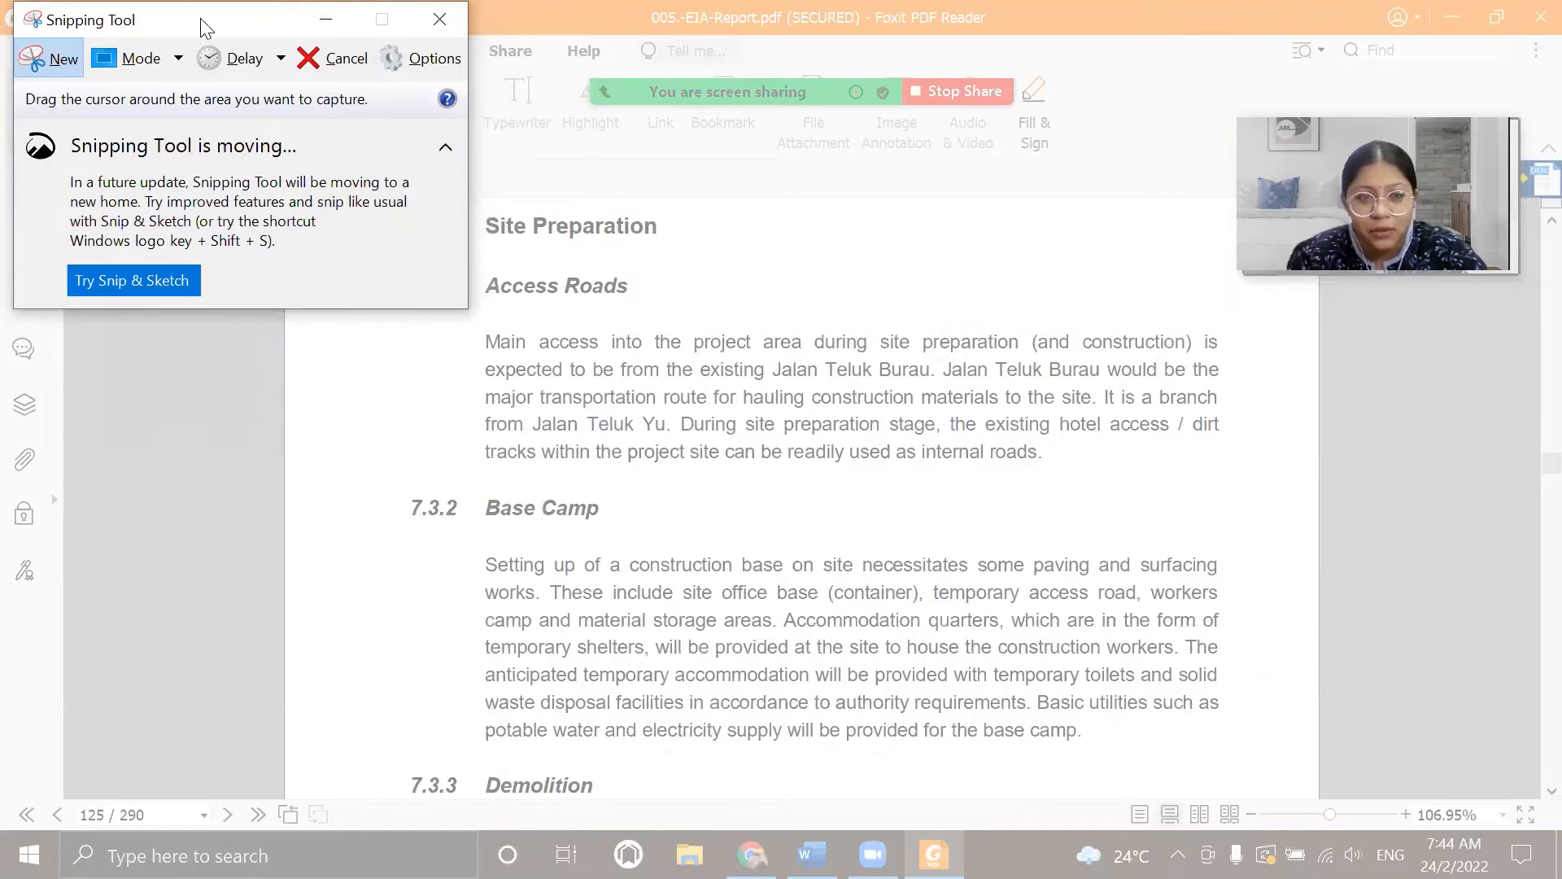
drag(203, 27, 145, 573)
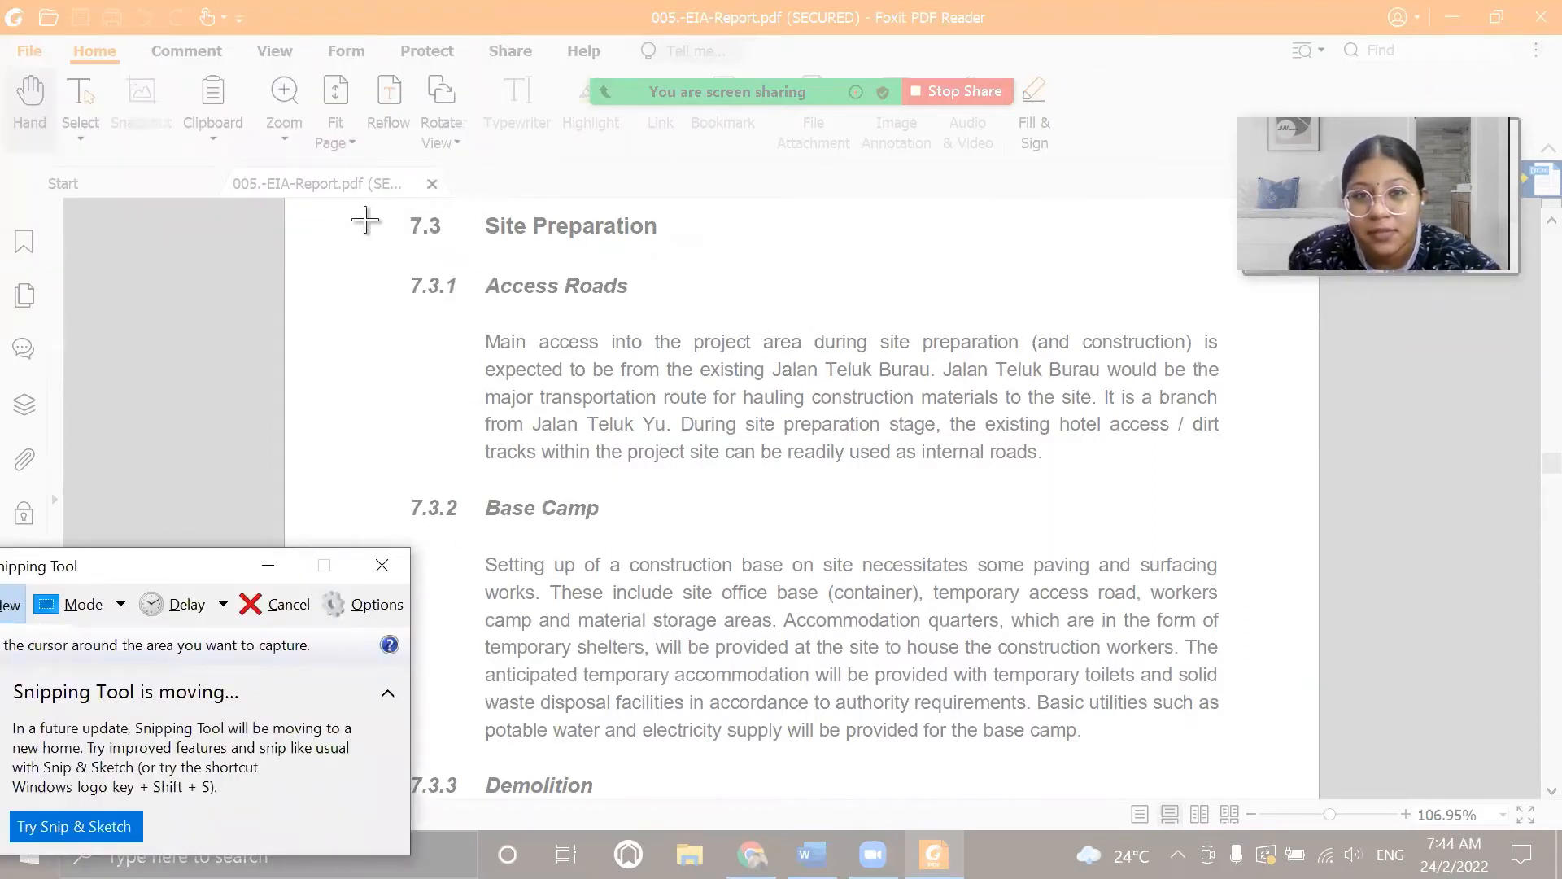
drag(348, 204, 1242, 773)
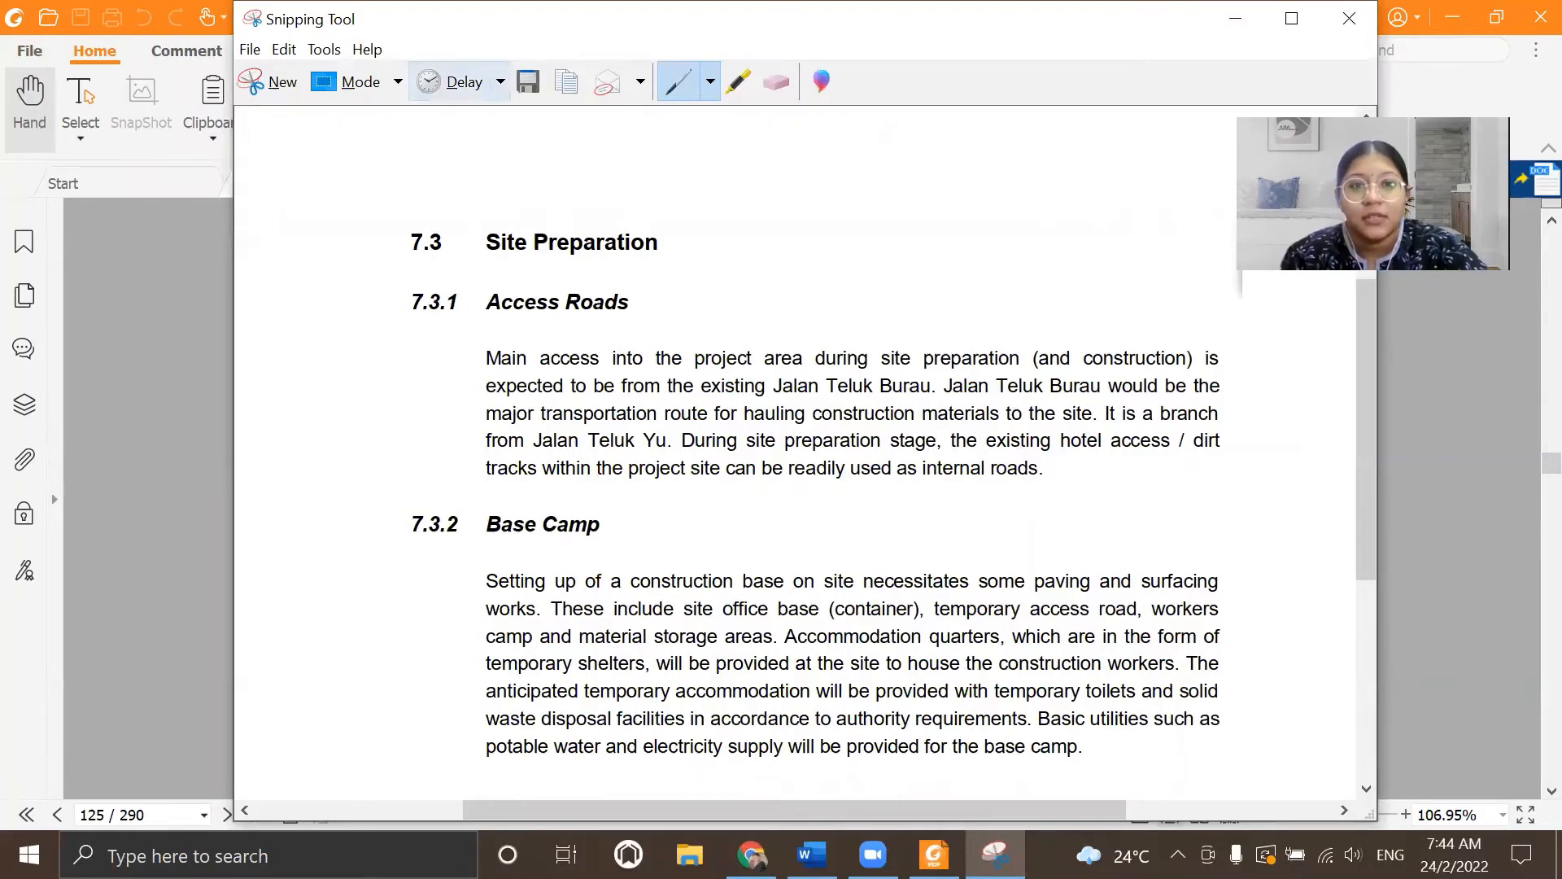
click(528, 81)
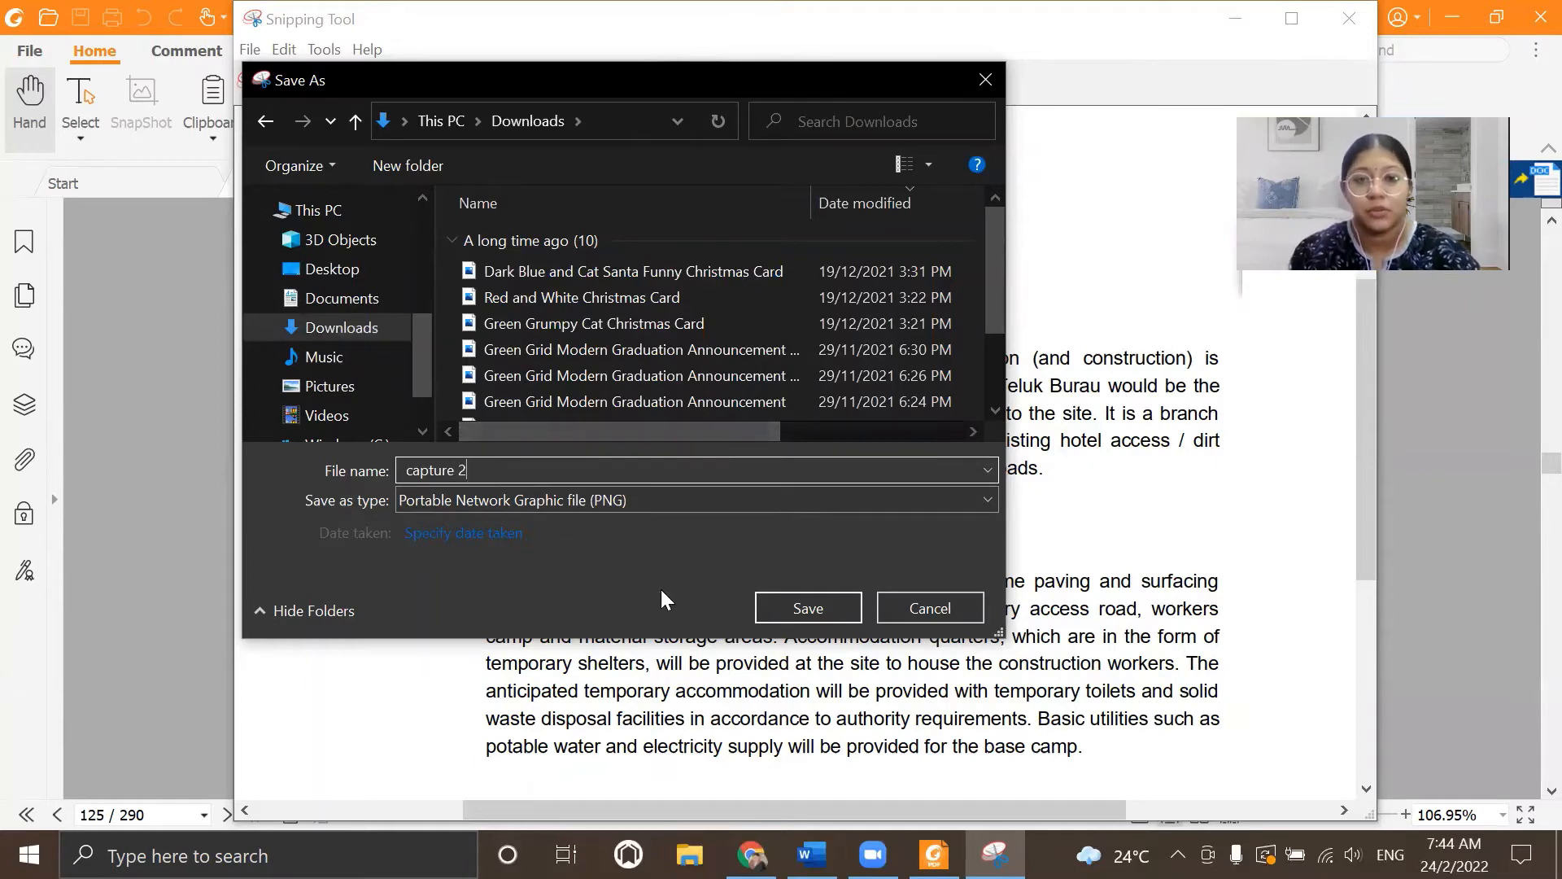
click(805, 612)
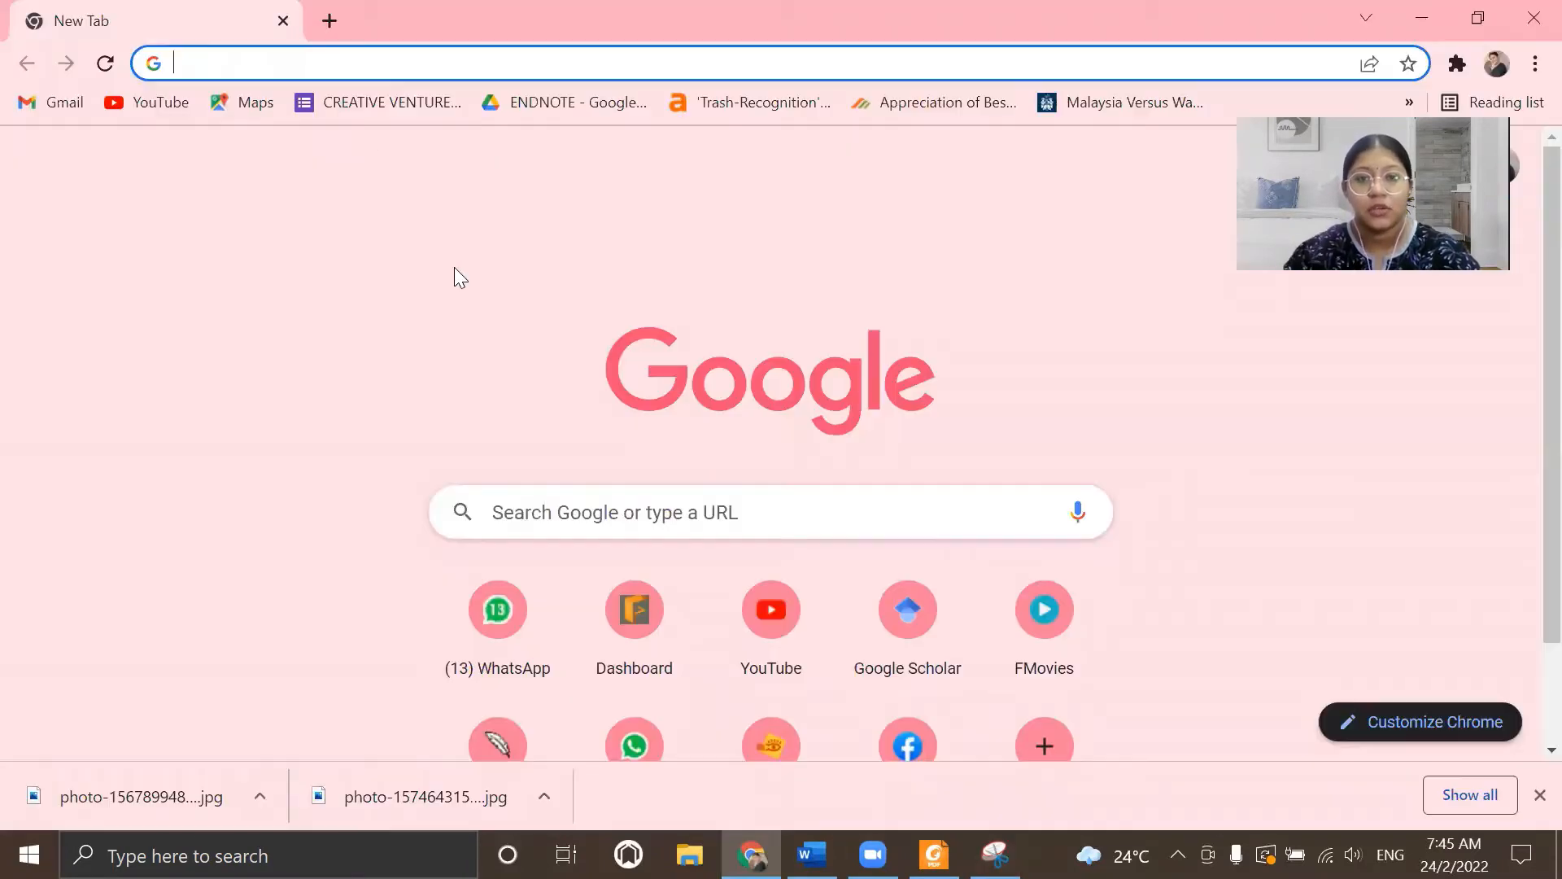
- In Chrome, search Google for "jpg to pdf" and open Smallpdf's JPG to PDF converter at its upload area
click(358, 64)
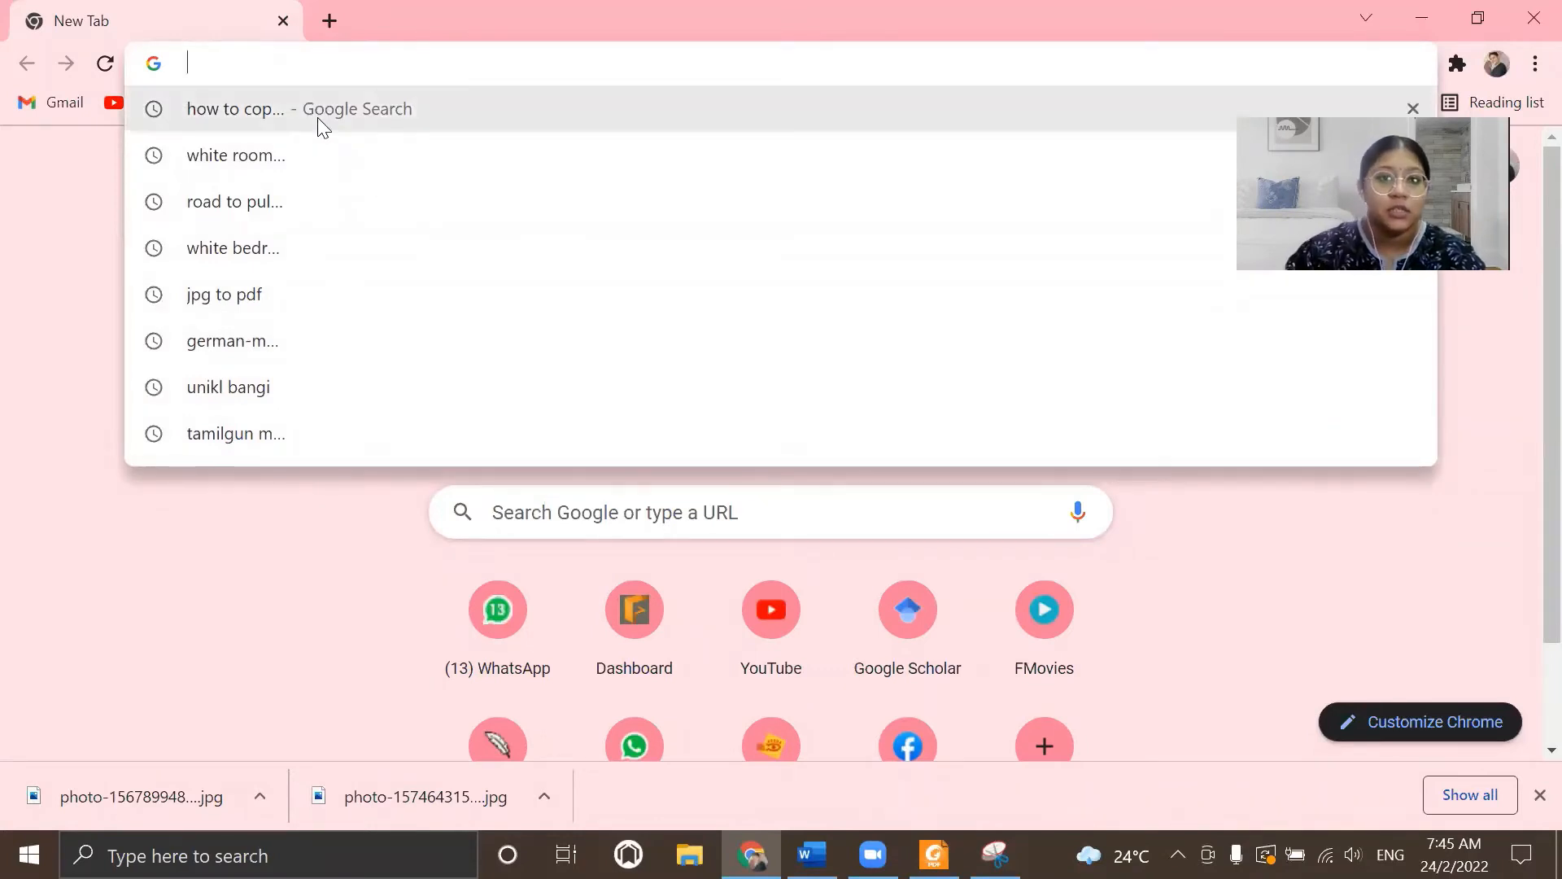
click(284, 307)
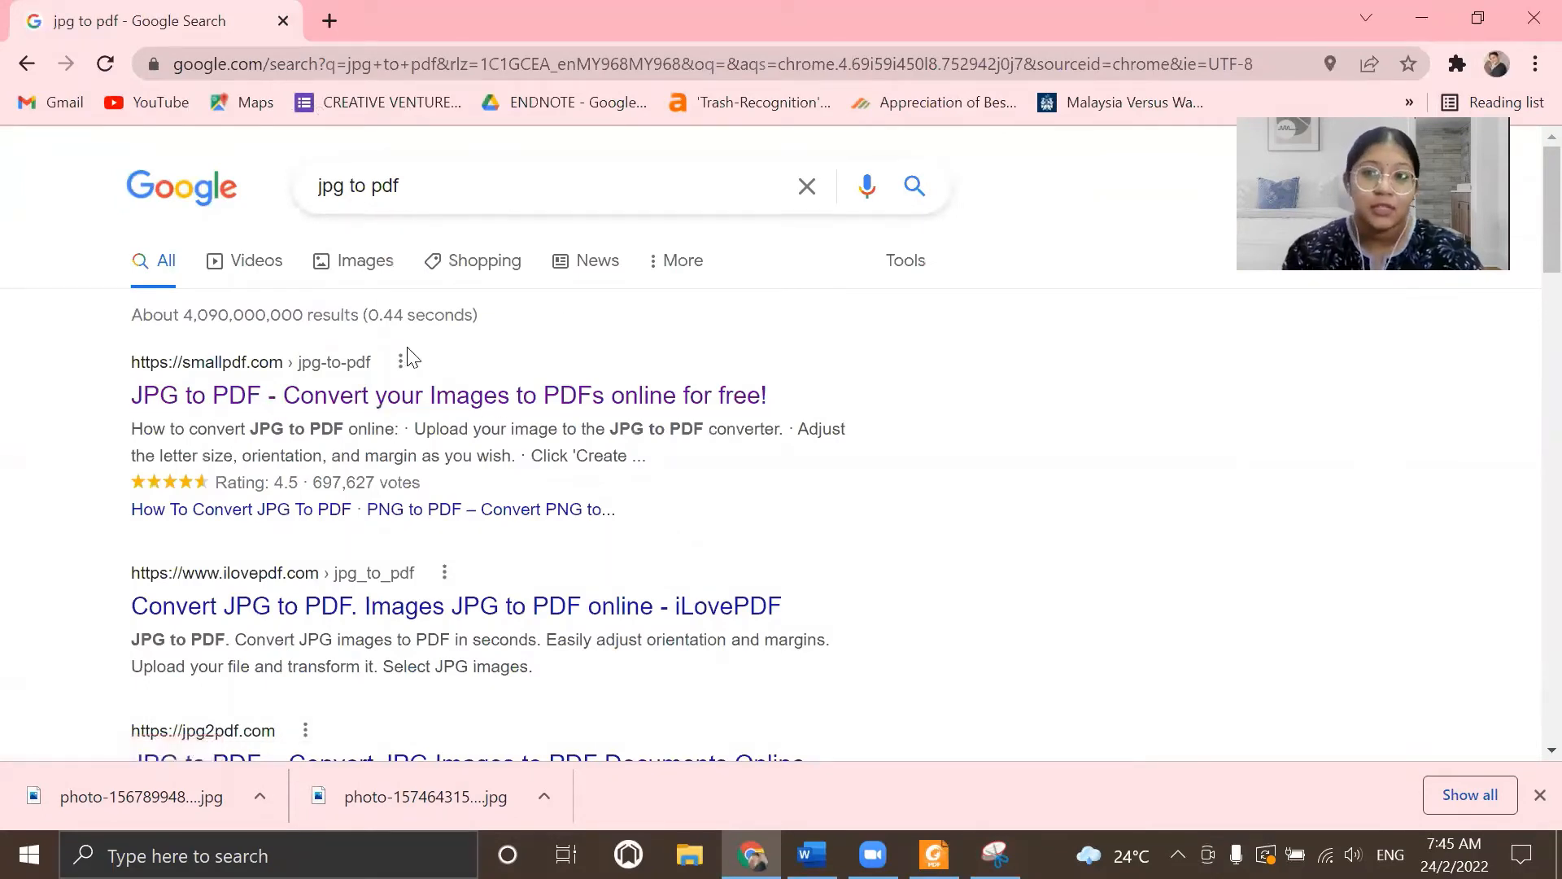
click(432, 405)
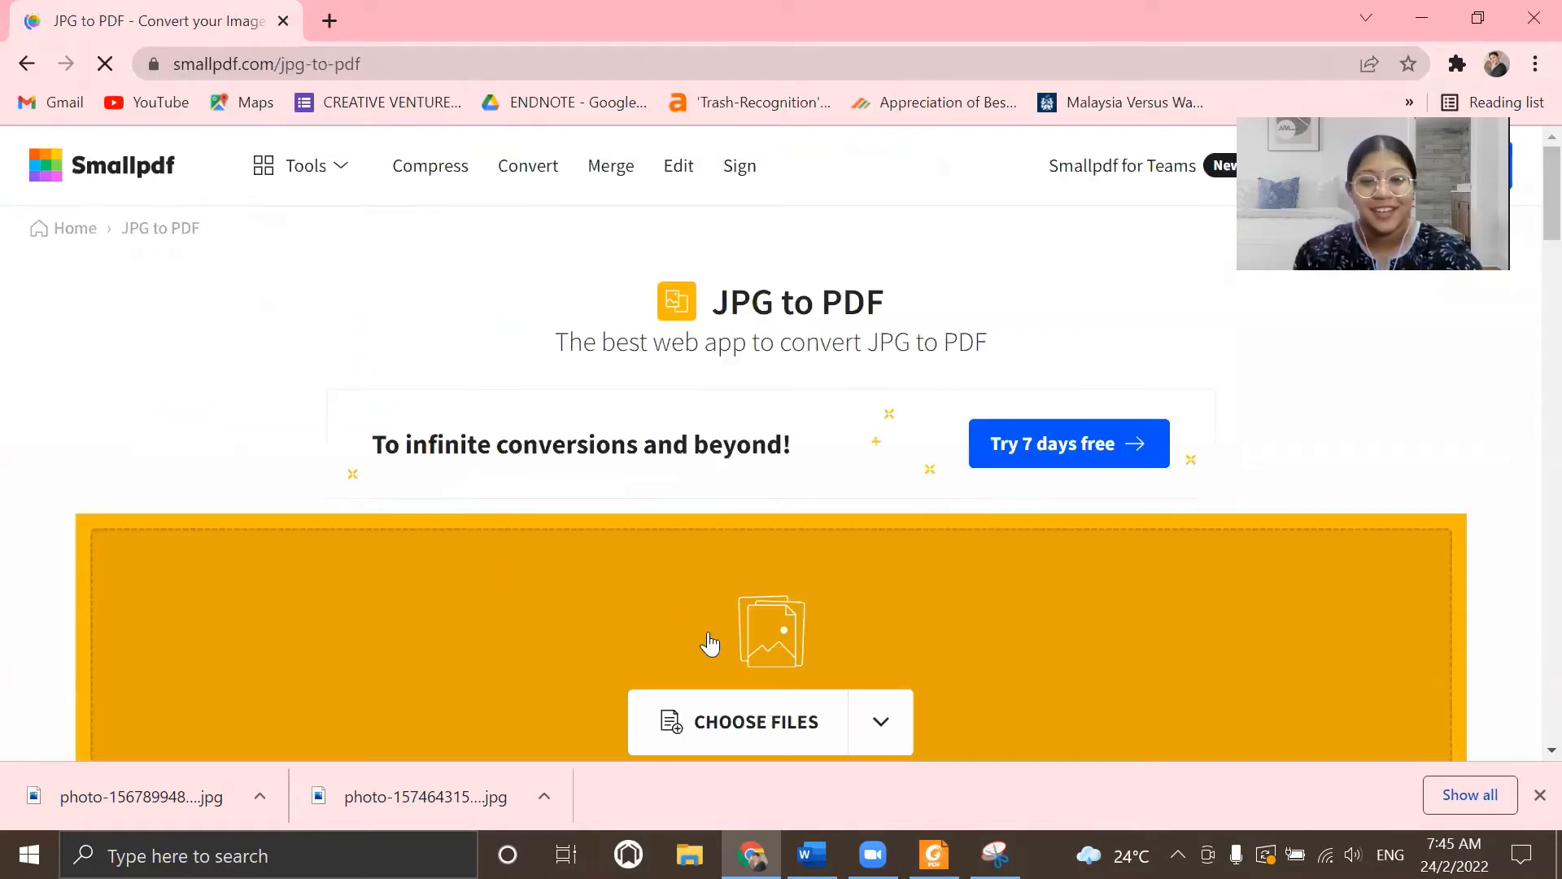
scroll(709, 643, down, 3)
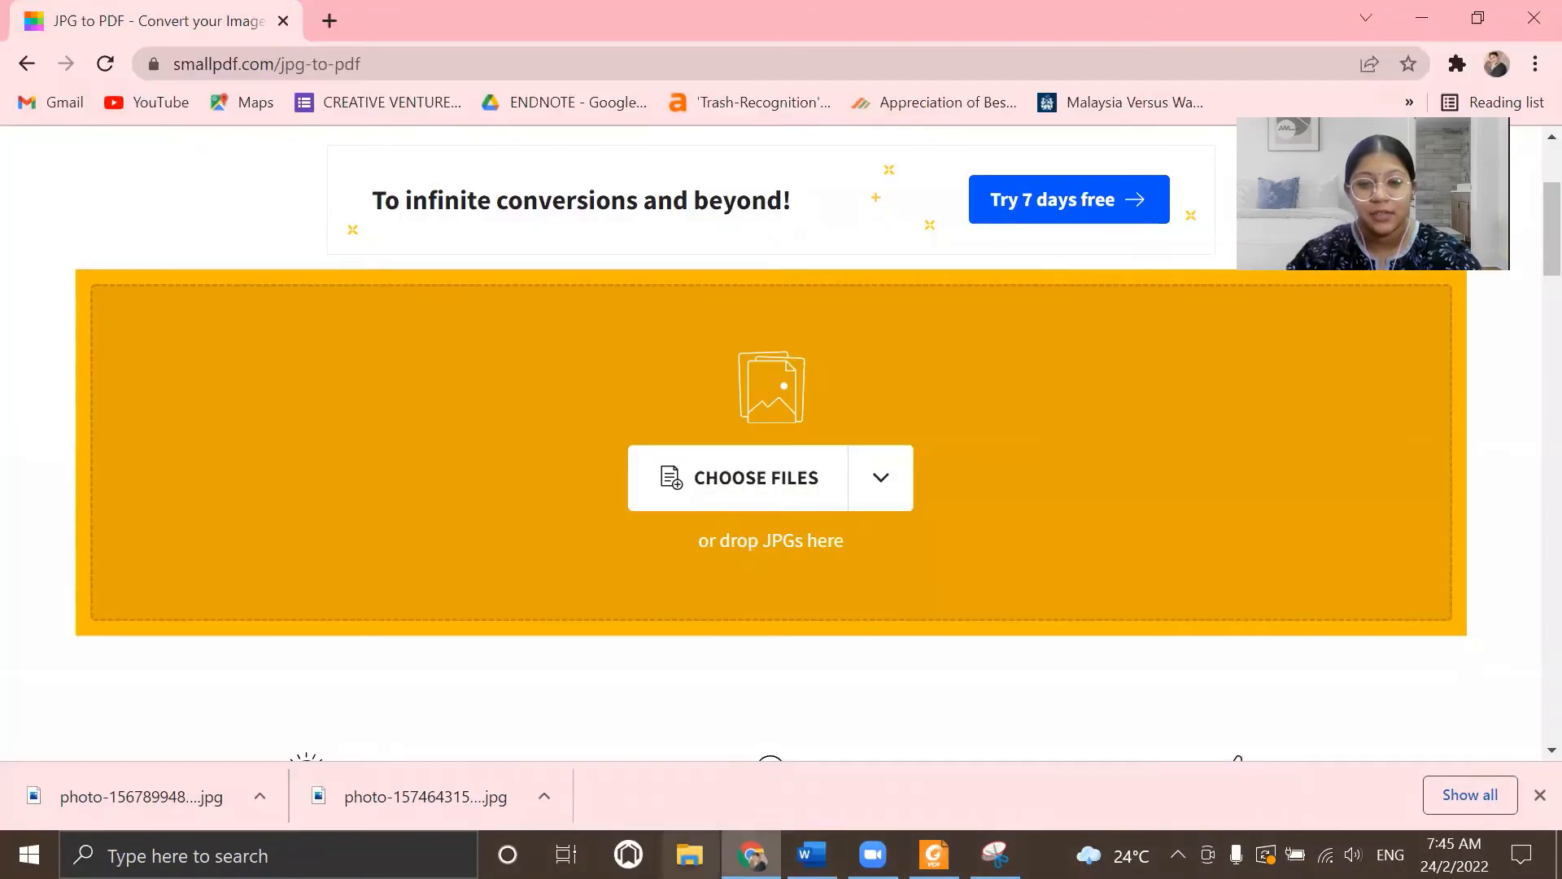
- Add the "capture 2" image from File Explorer's recent files to the converter and convert it to PDF
key(super+e)
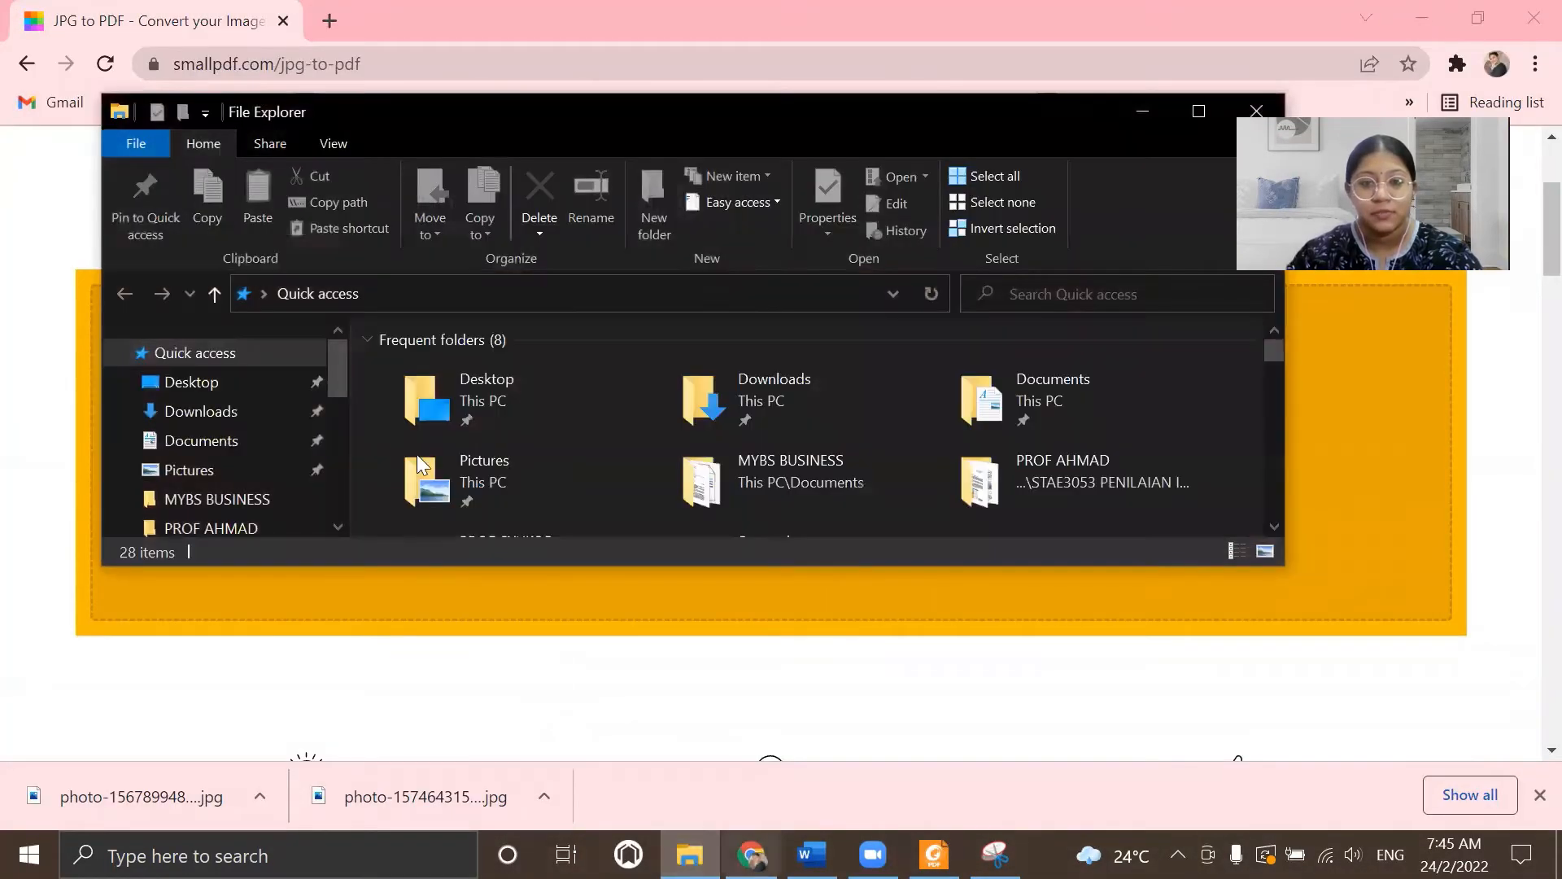
scroll(509, 467, down, 3)
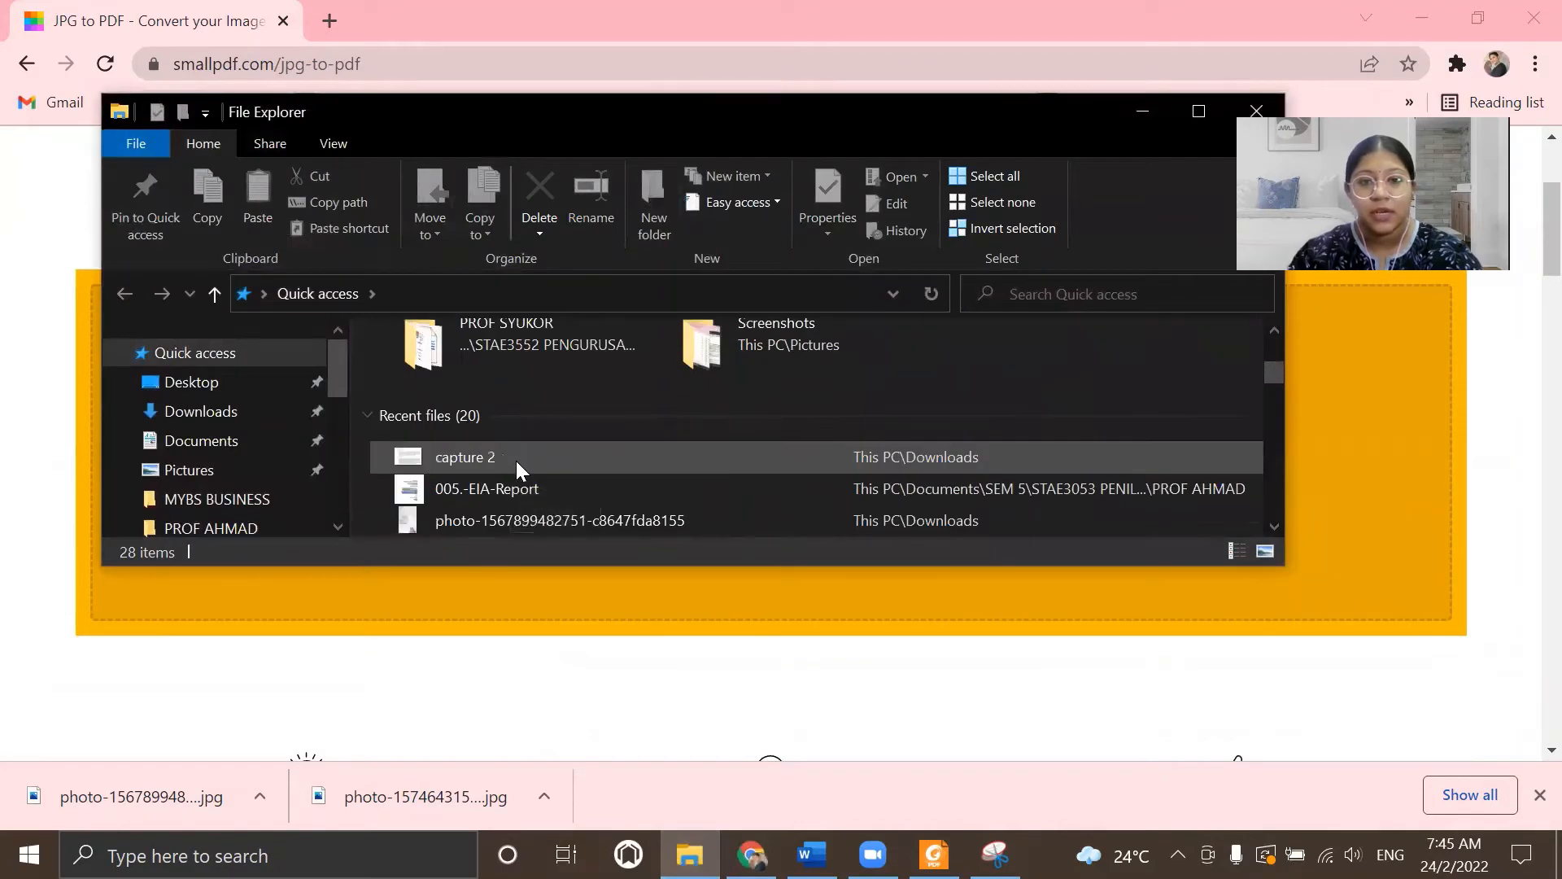
drag(516, 460, 1346, 480)
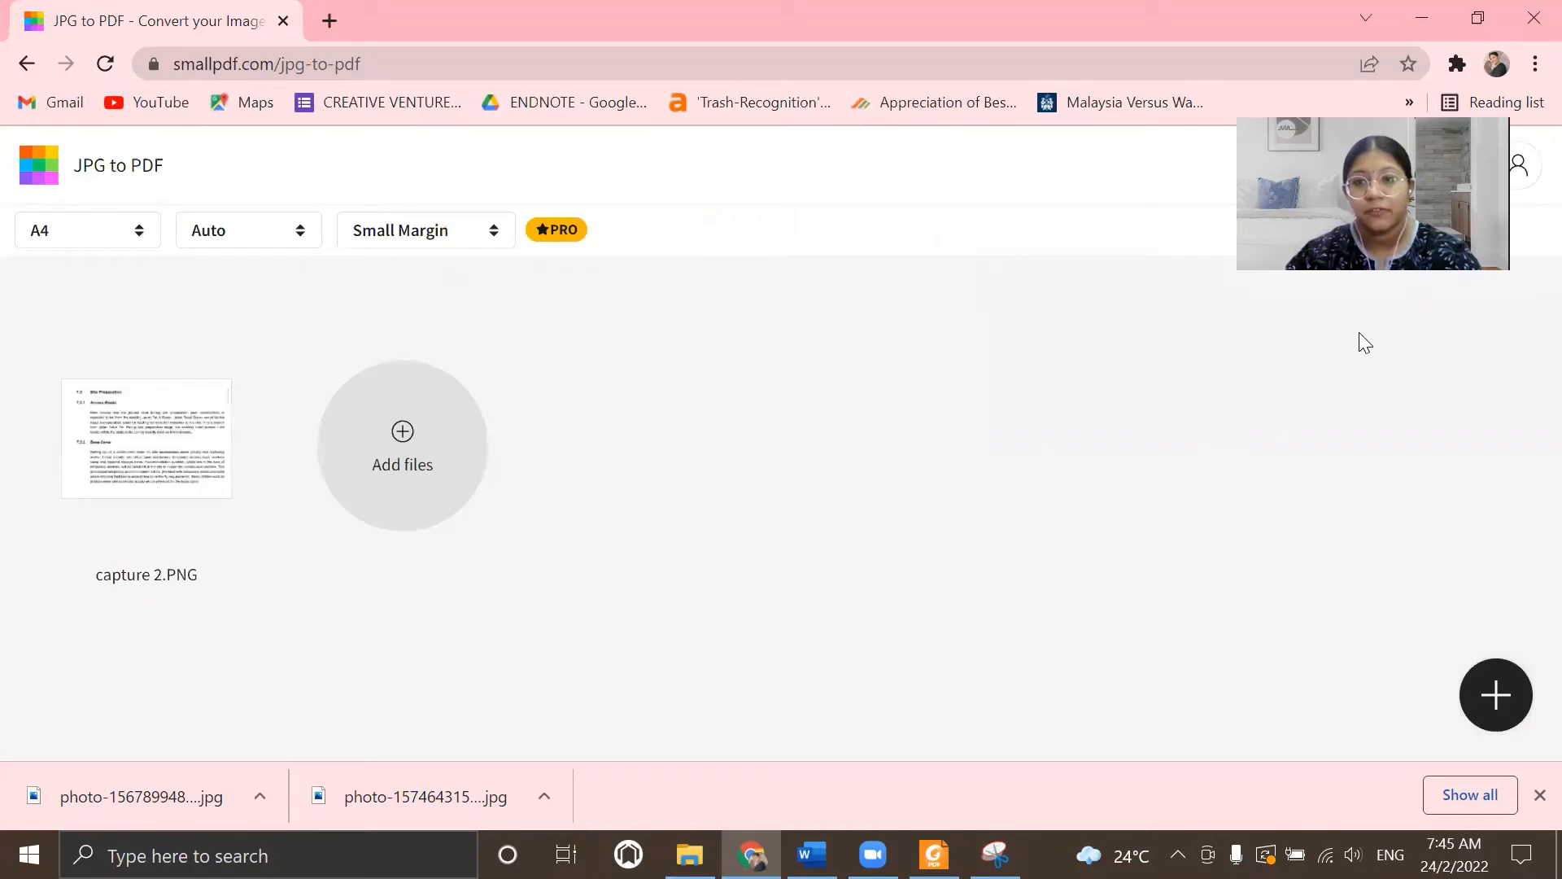
click(1399, 172)
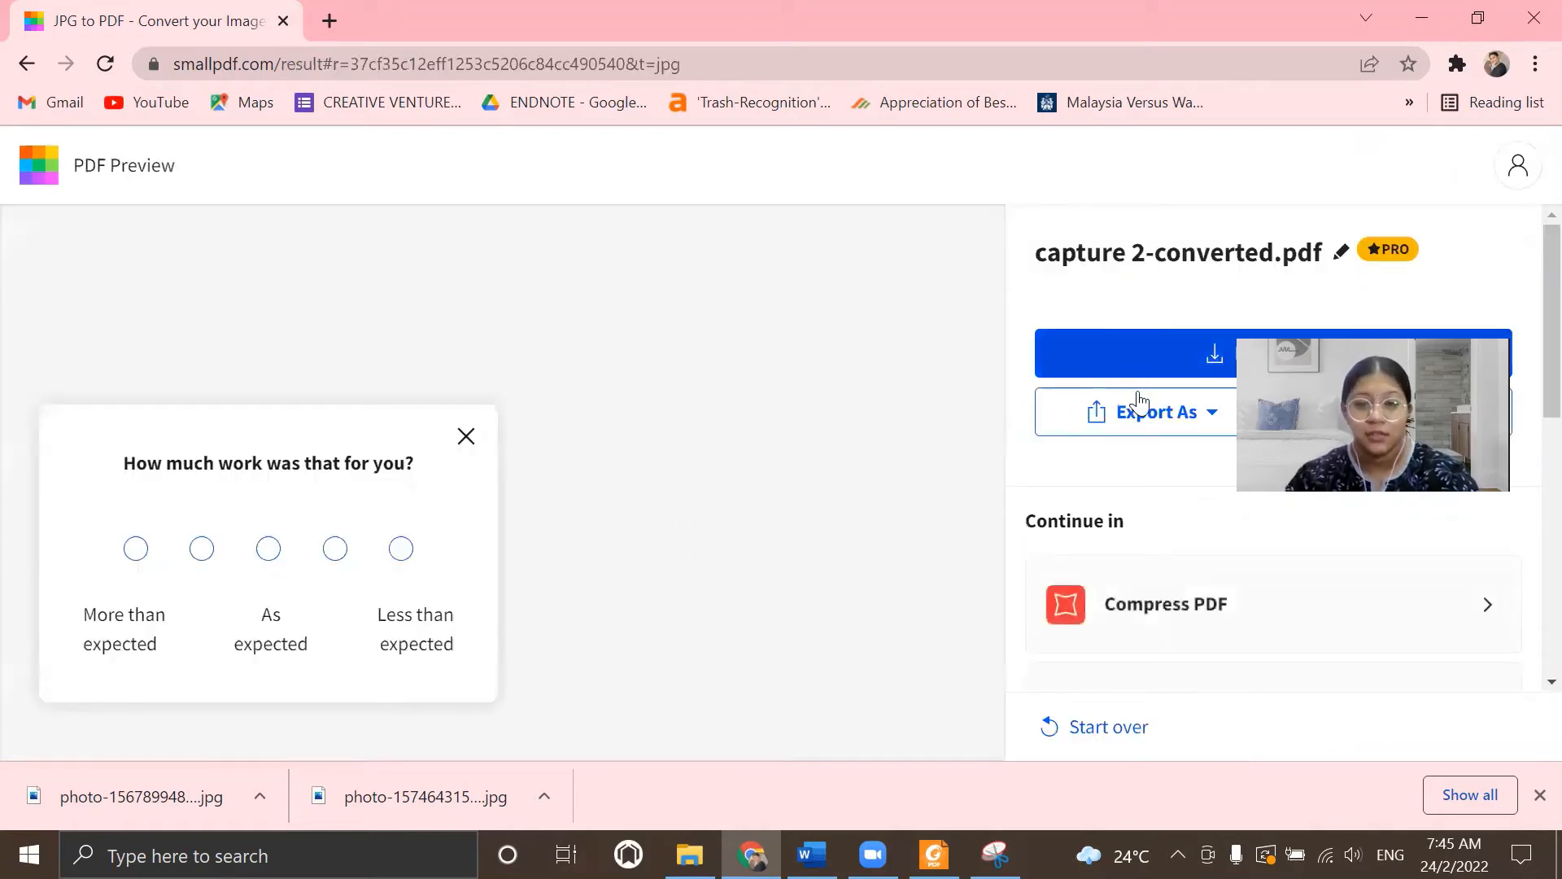
- Download the converted PDF "capture 2-converted.pdf" to the device
click(1126, 393)
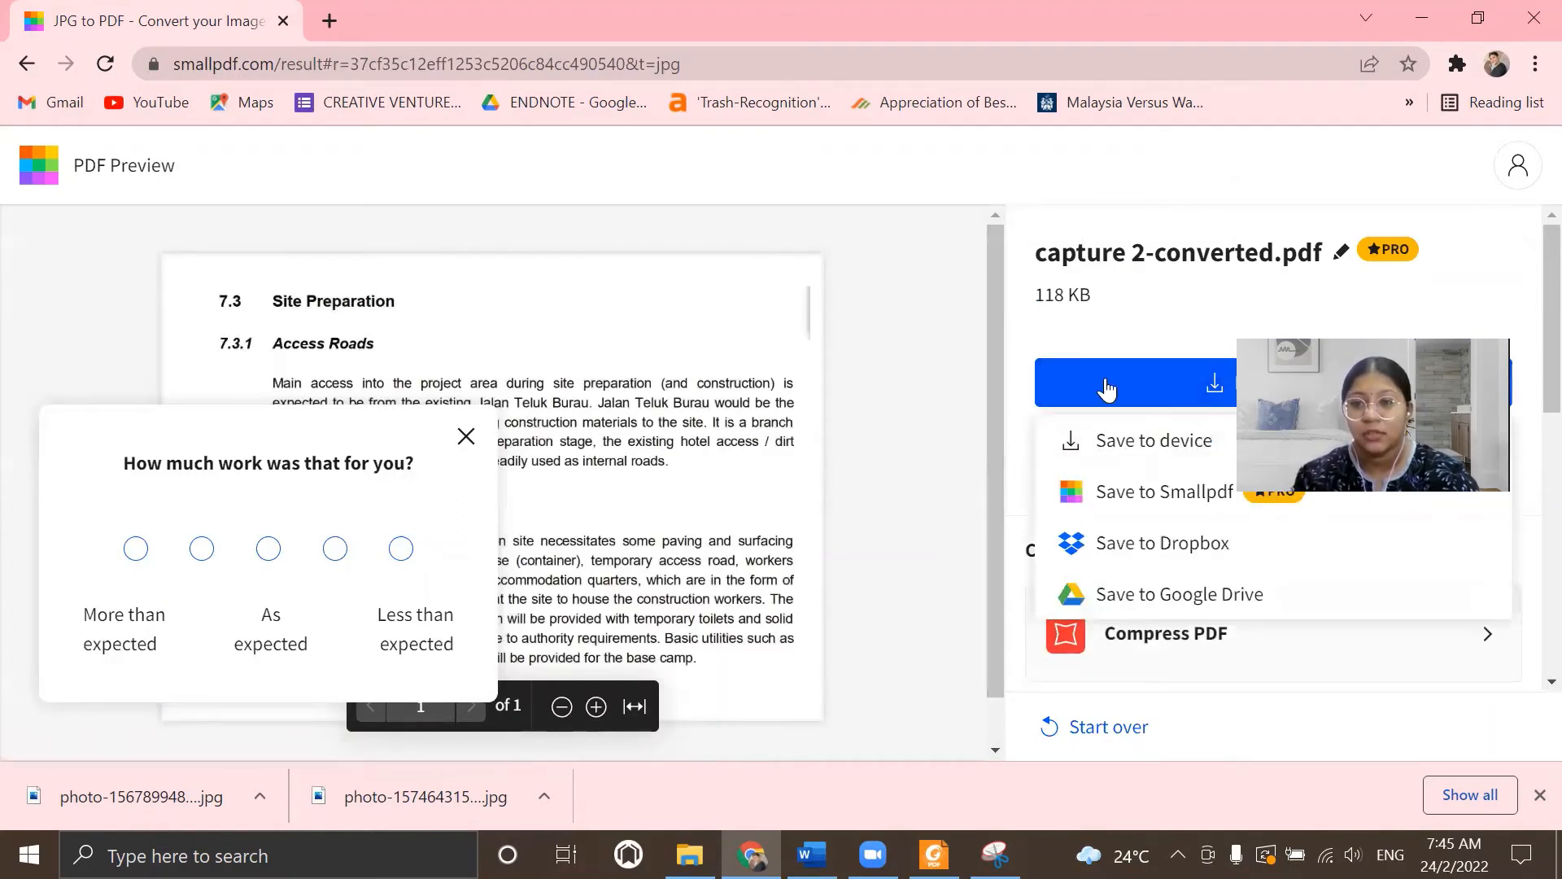
scroll(1107, 390, down, 3)
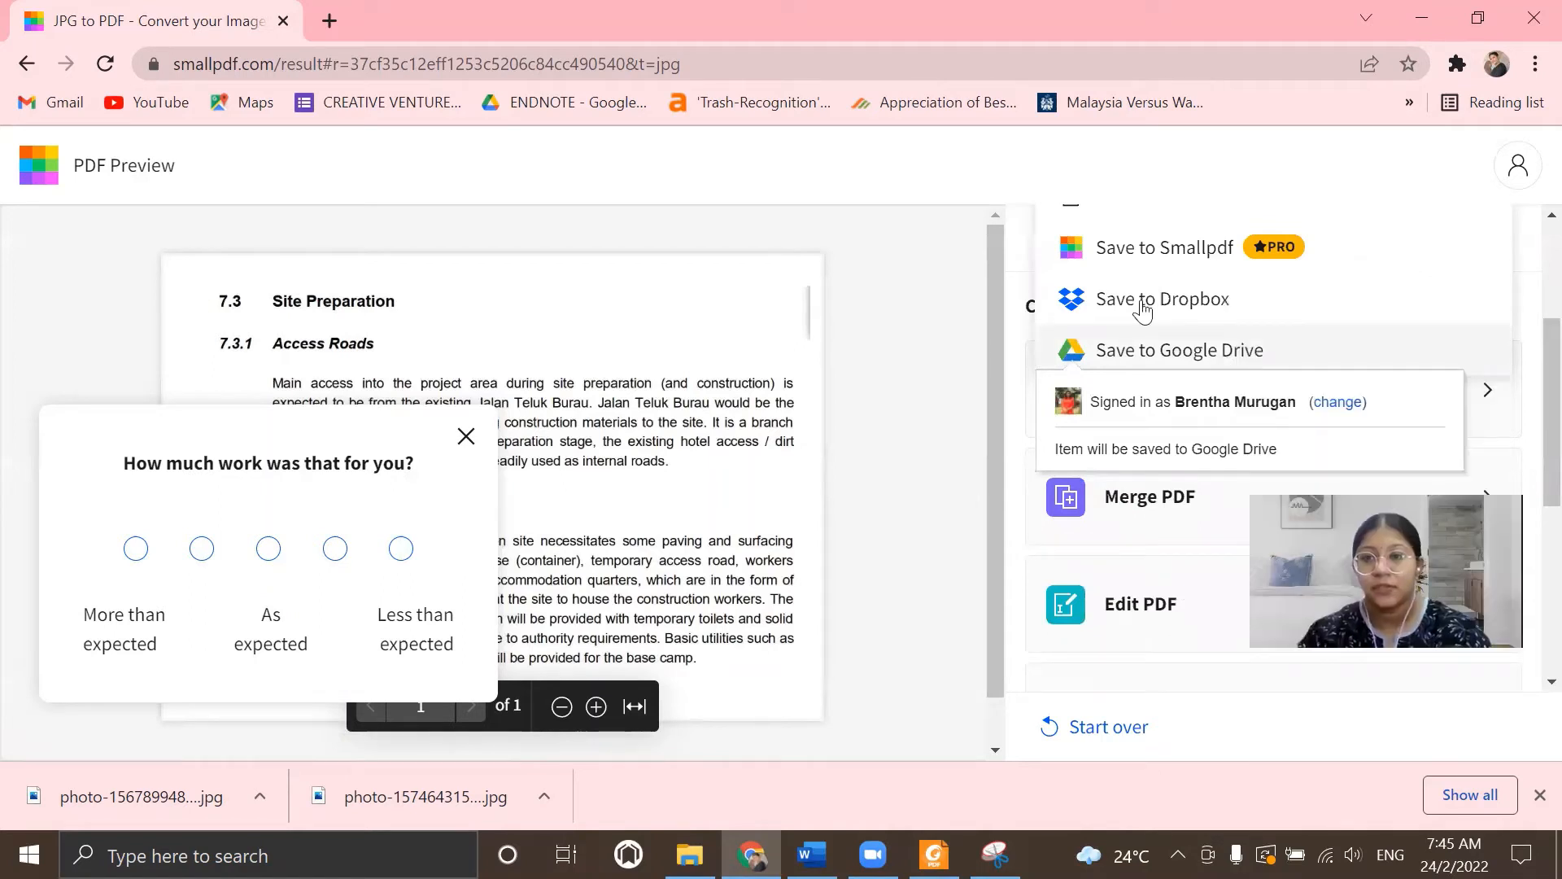
scroll(1141, 311, up, 1)
click(1149, 326)
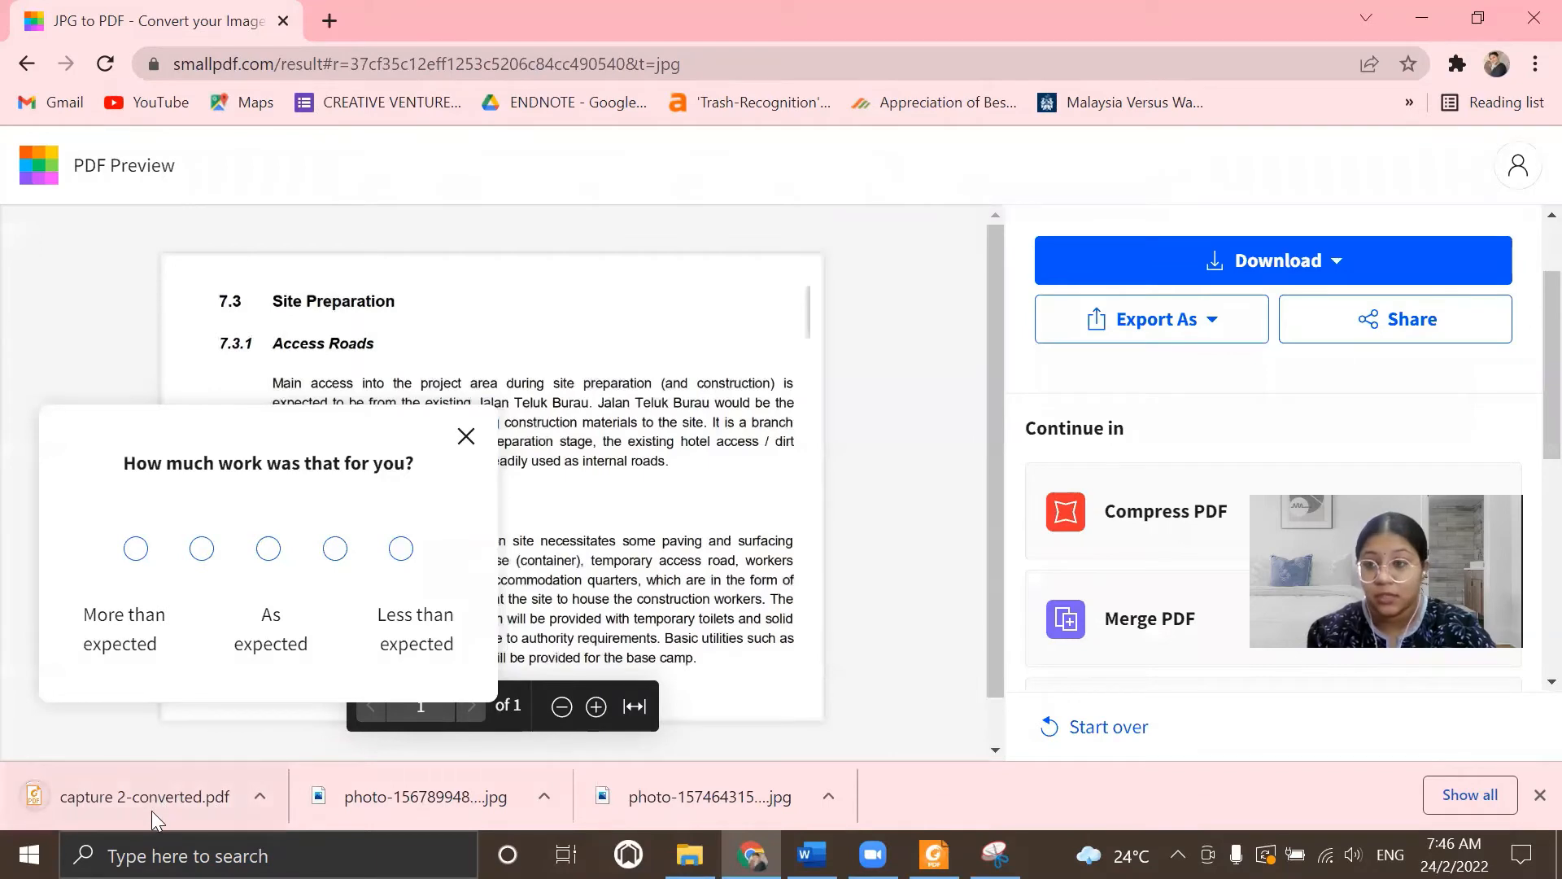
- Switch to File Explorer, show the Downloads folder and select the "capture 2-converted" PDF
click(690, 855)
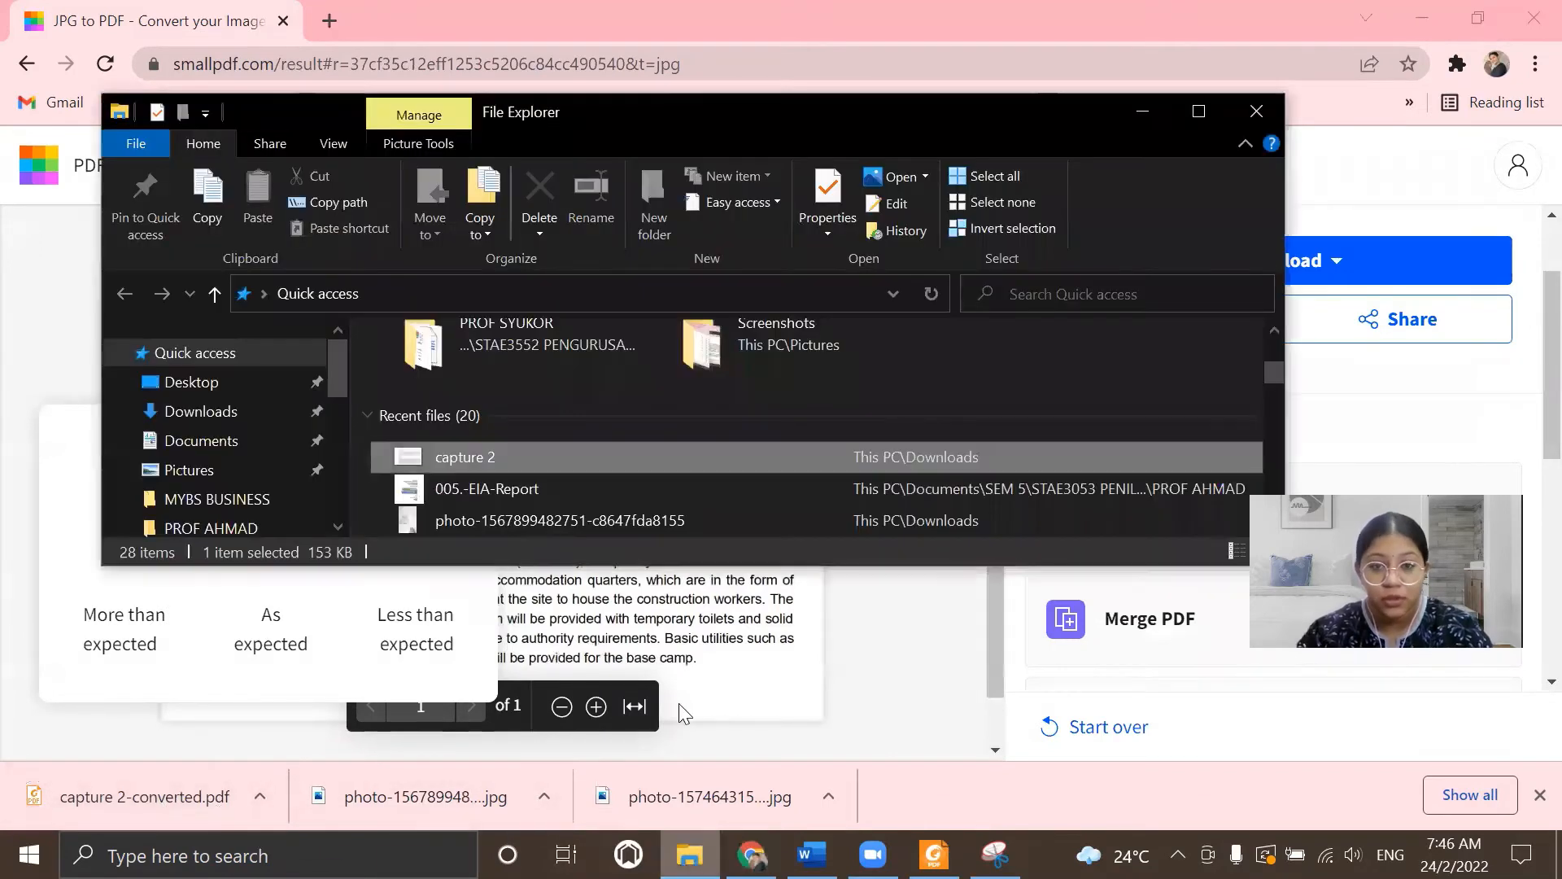
click(237, 413)
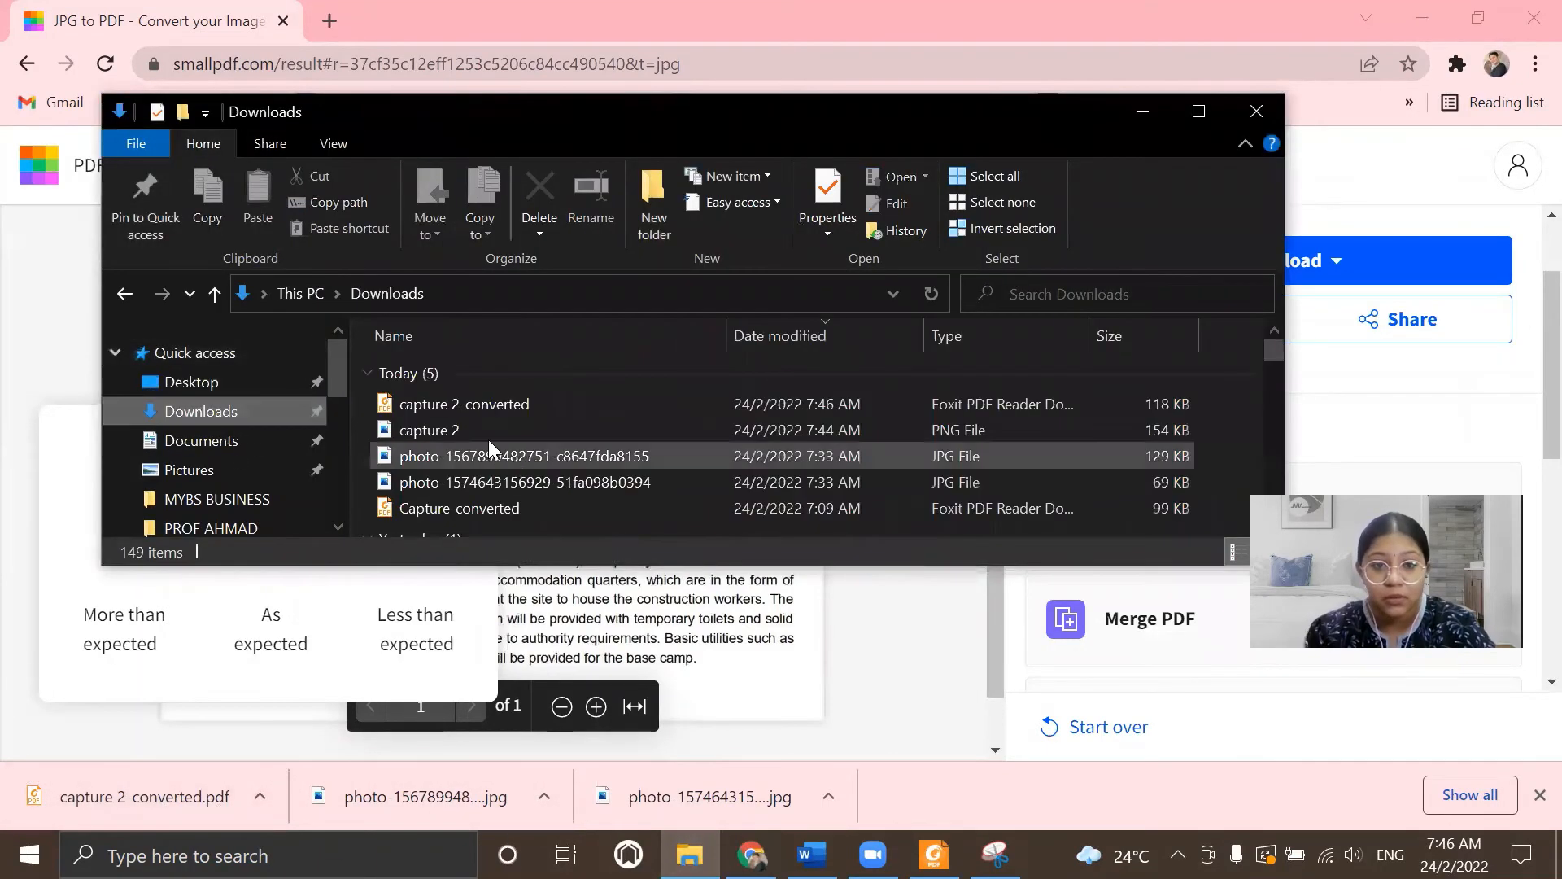
right_click(363, 432)
click(440, 566)
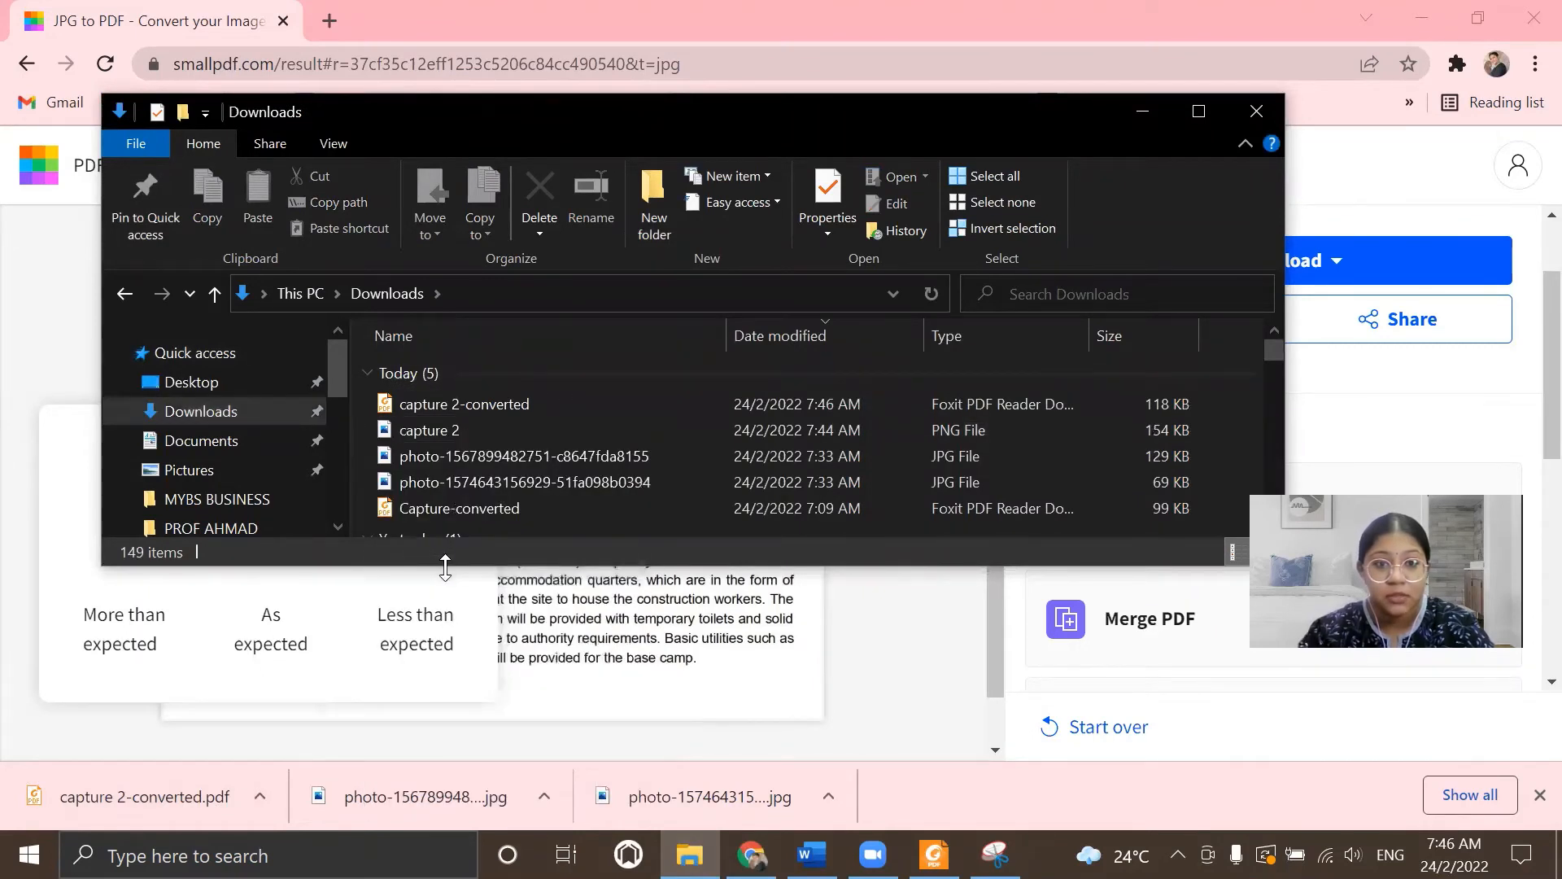
click(500, 407)
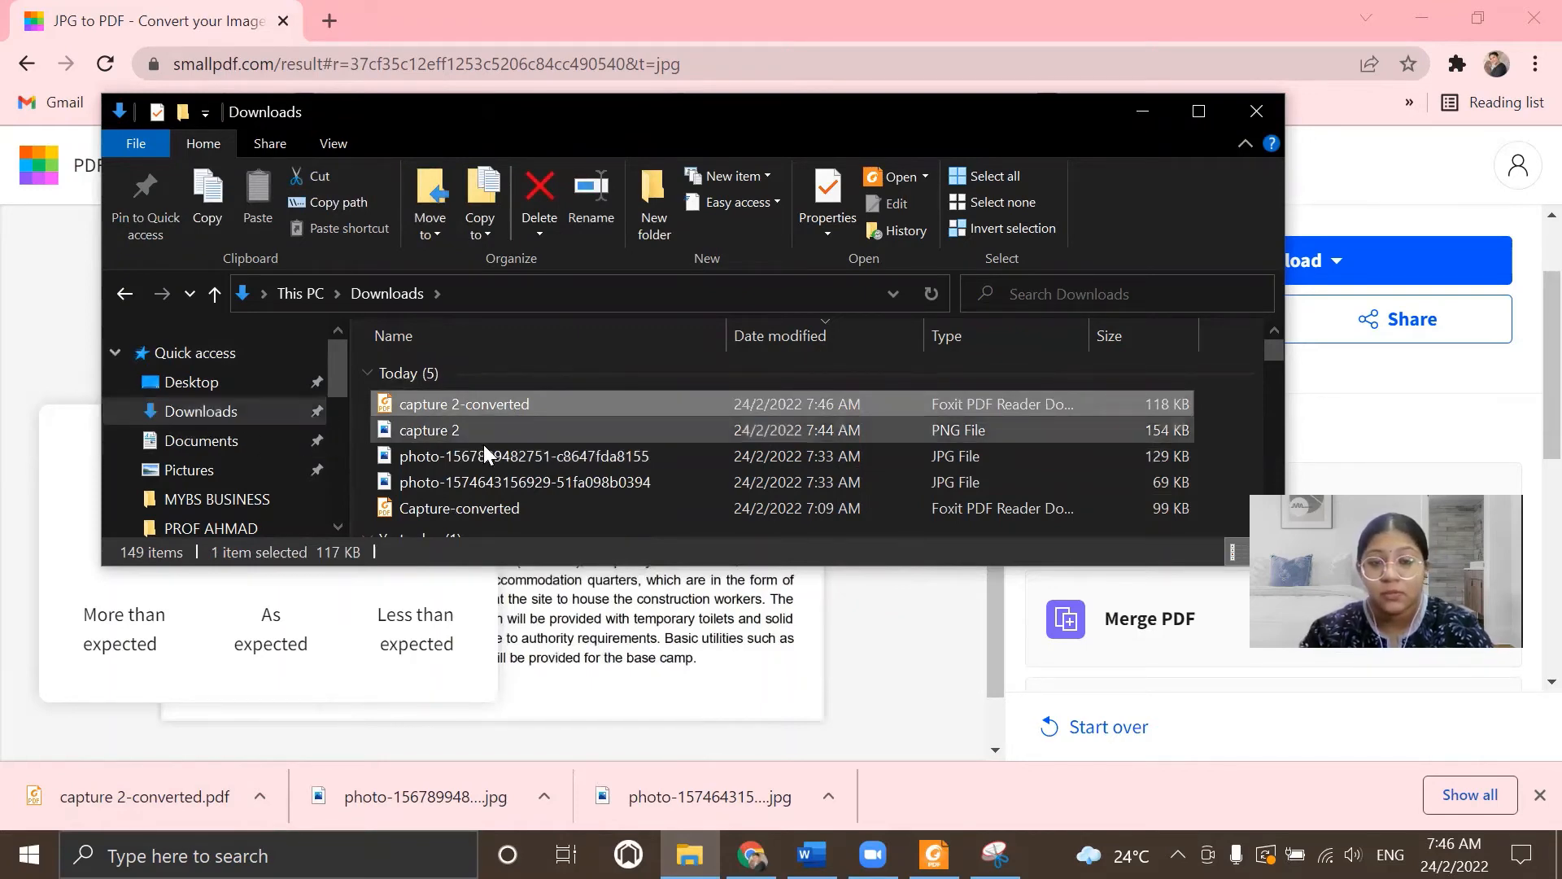
- Open the "capture 2-converted" PDF with Word by choosing it from the full list of other apps
right_click(495, 405)
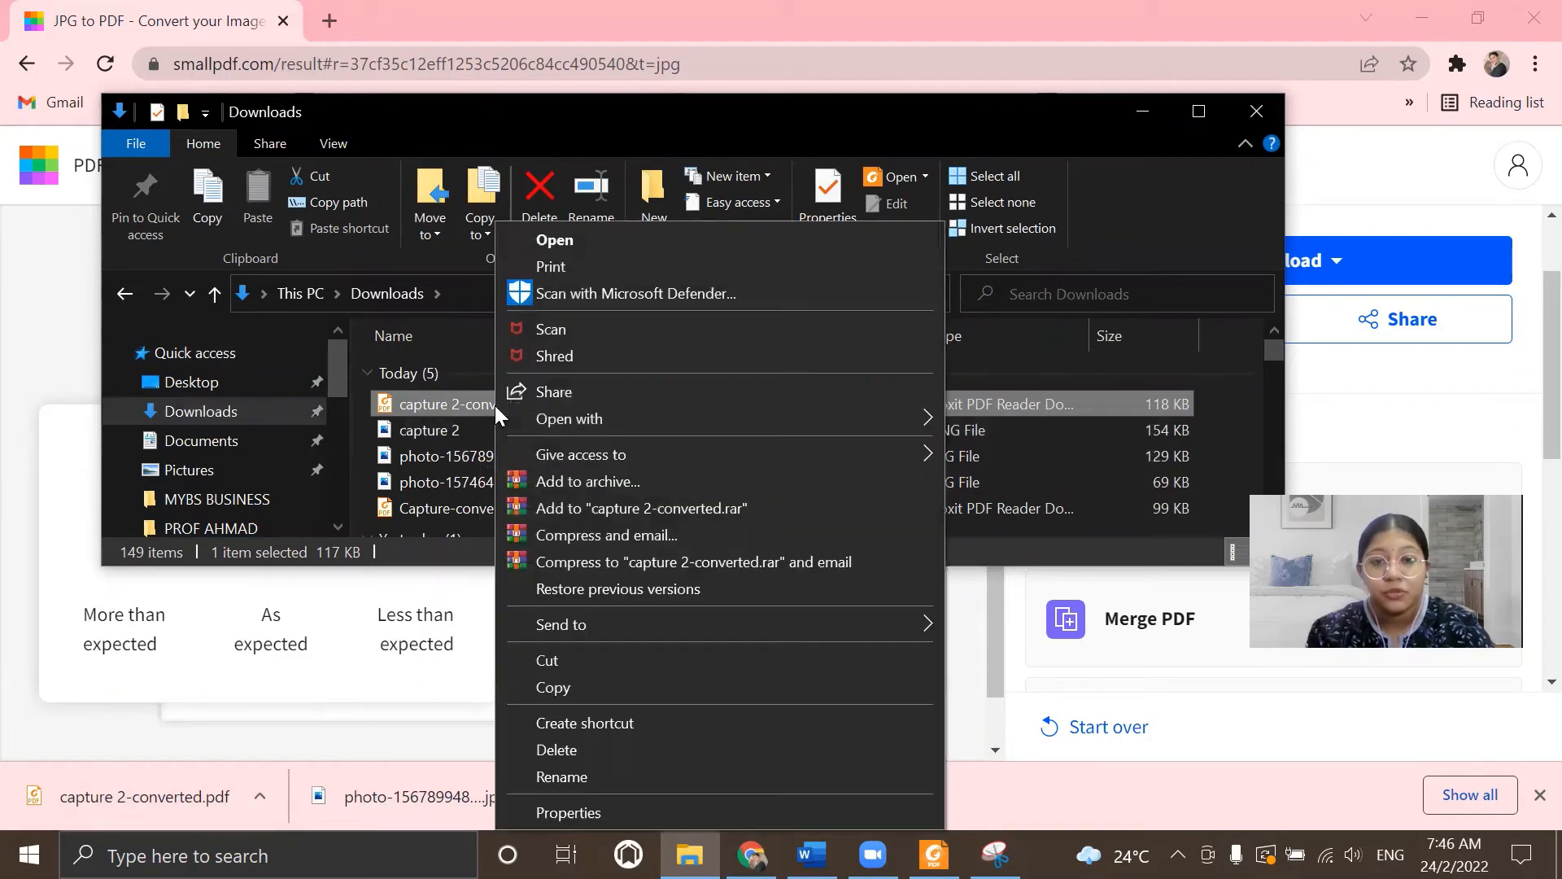
mouse_move(627, 423)
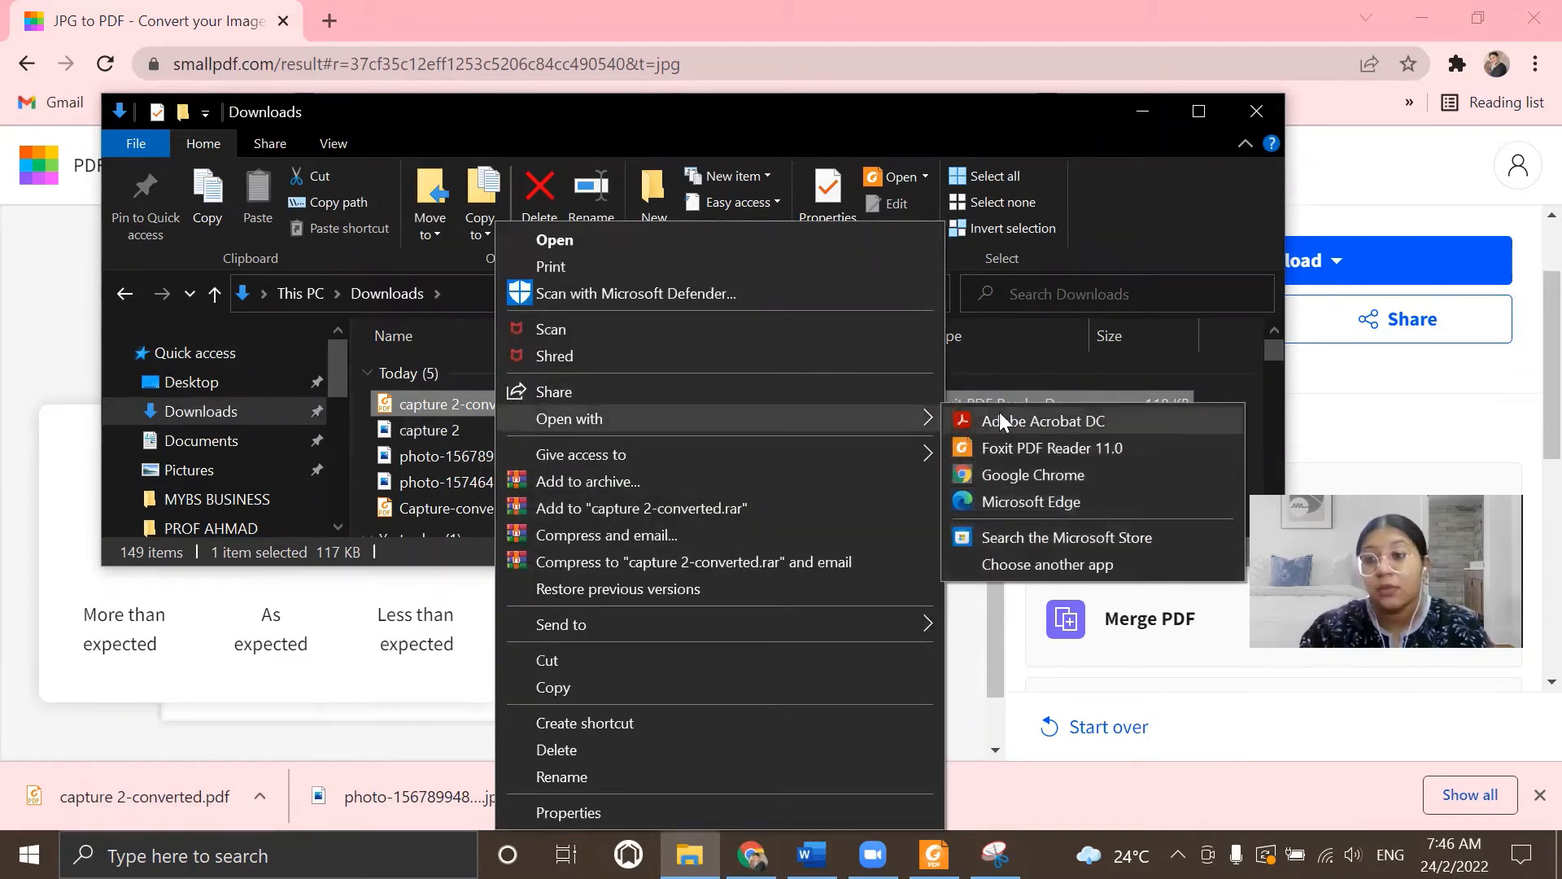
click(1075, 567)
scroll(670, 604, down, 2)
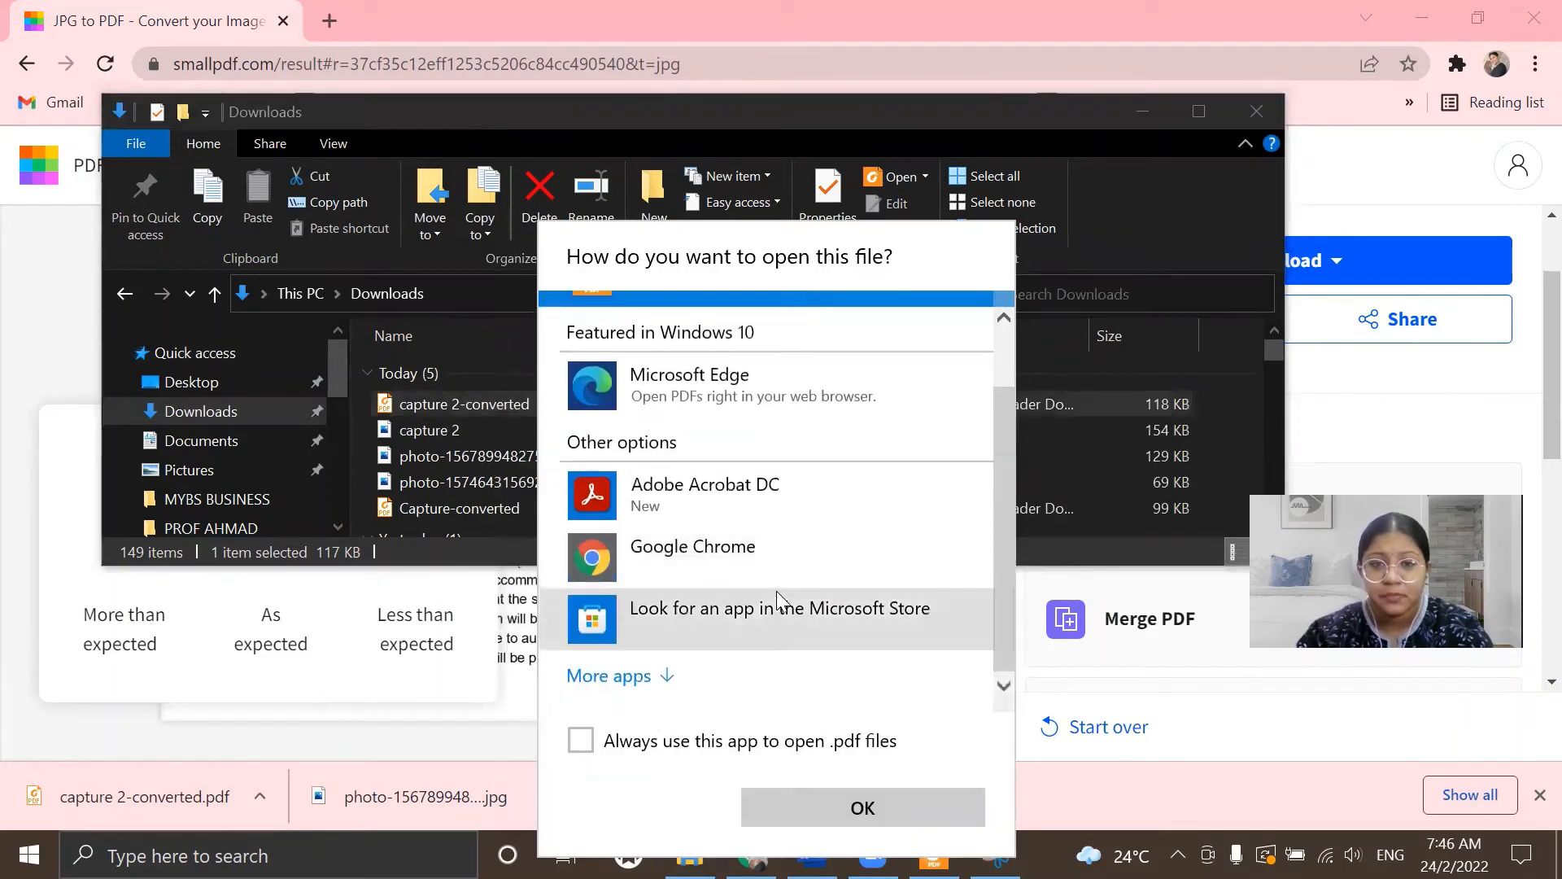
click(612, 692)
scroll(787, 591, down, 5)
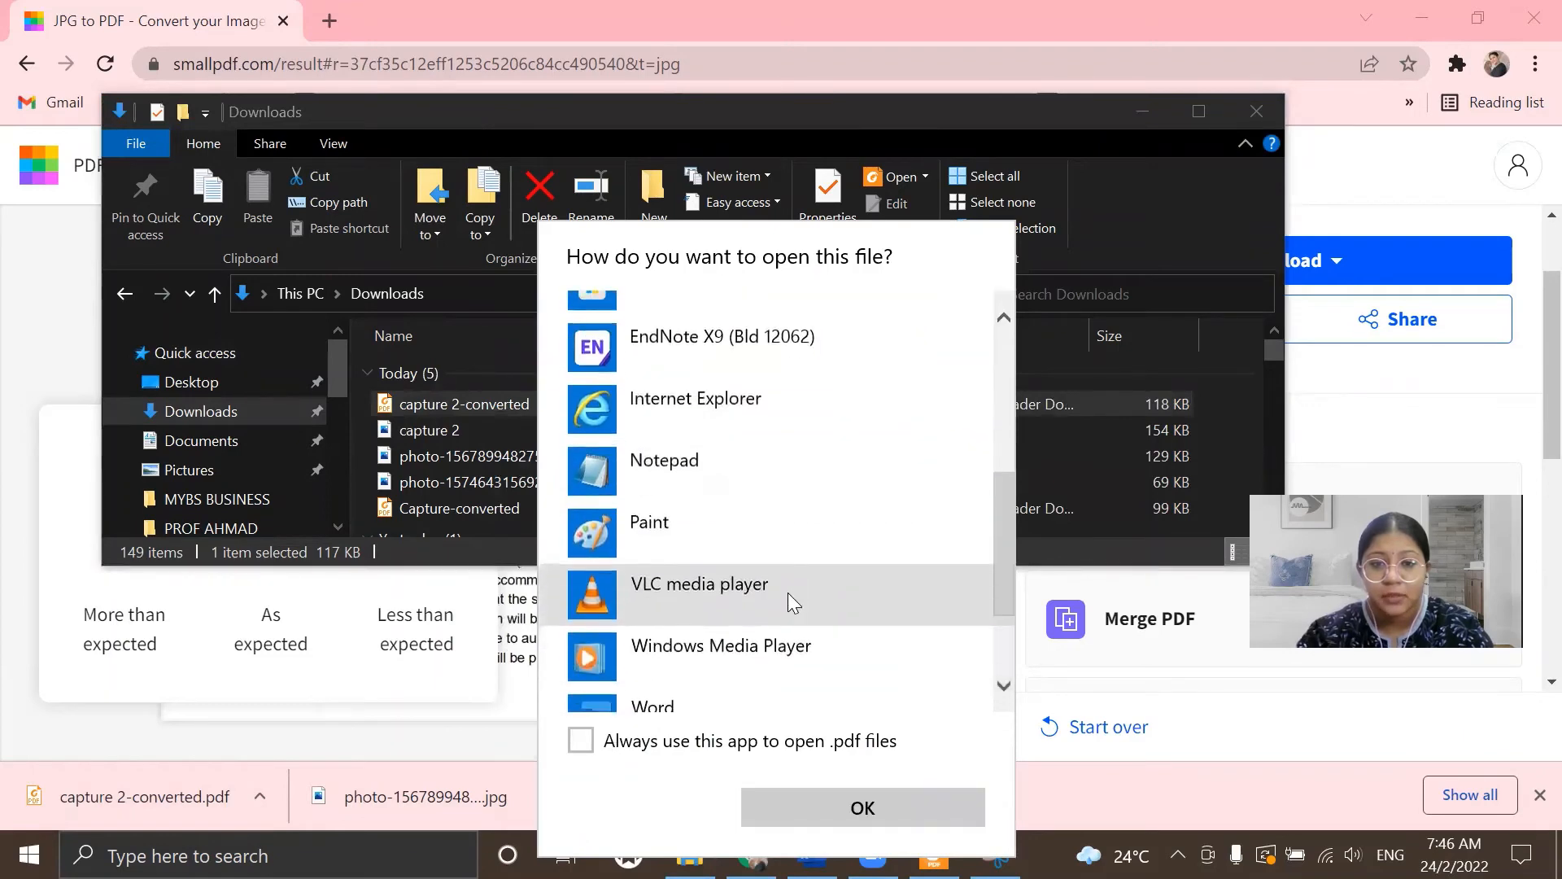
scroll(678, 612, down, 1)
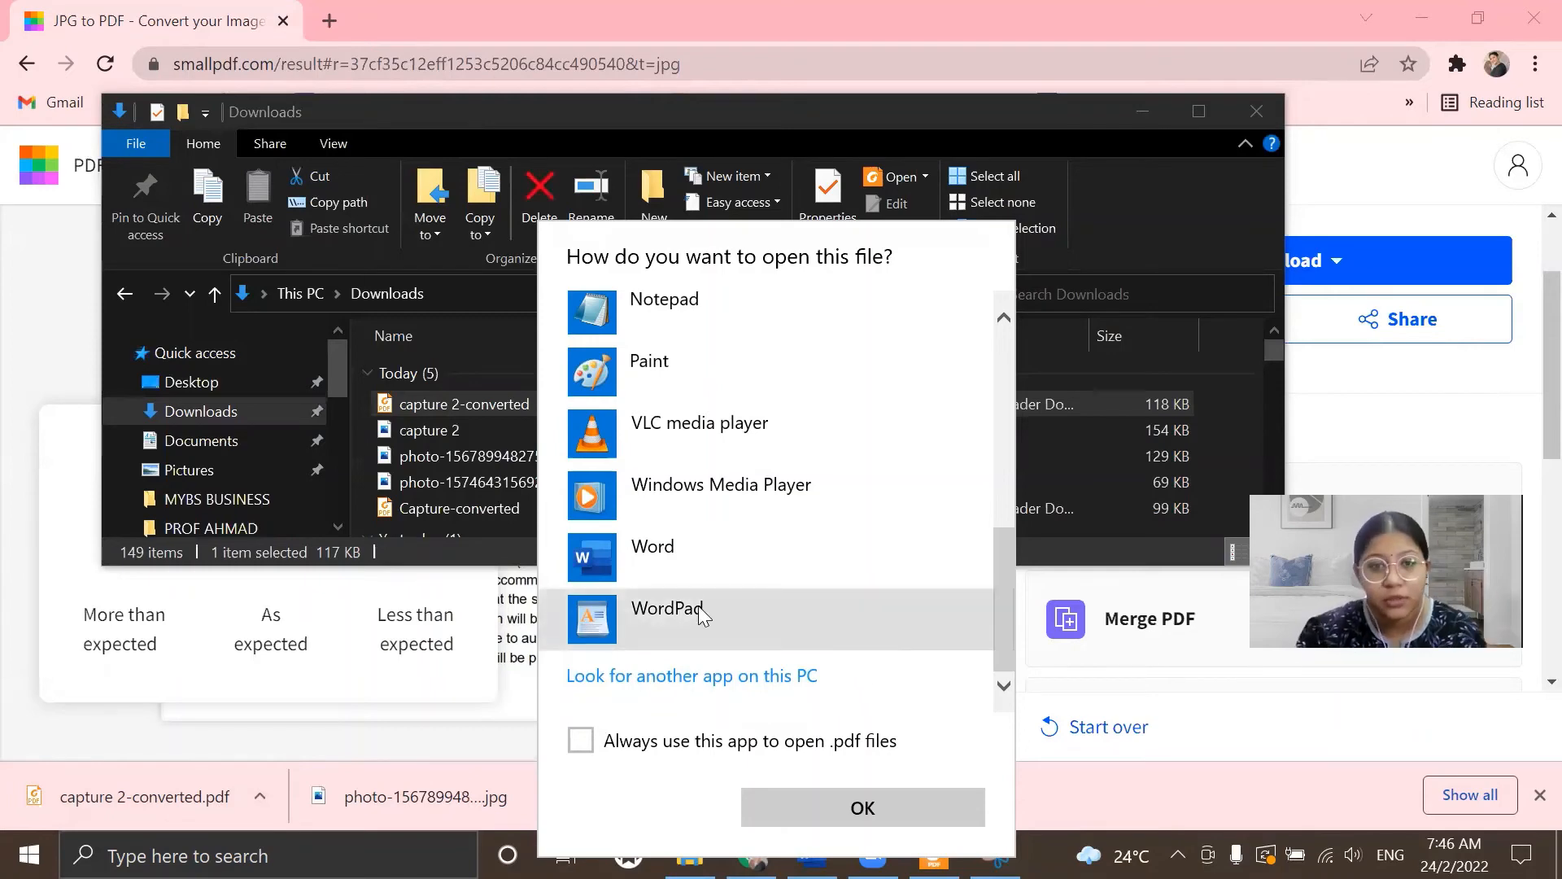
click(695, 558)
click(879, 808)
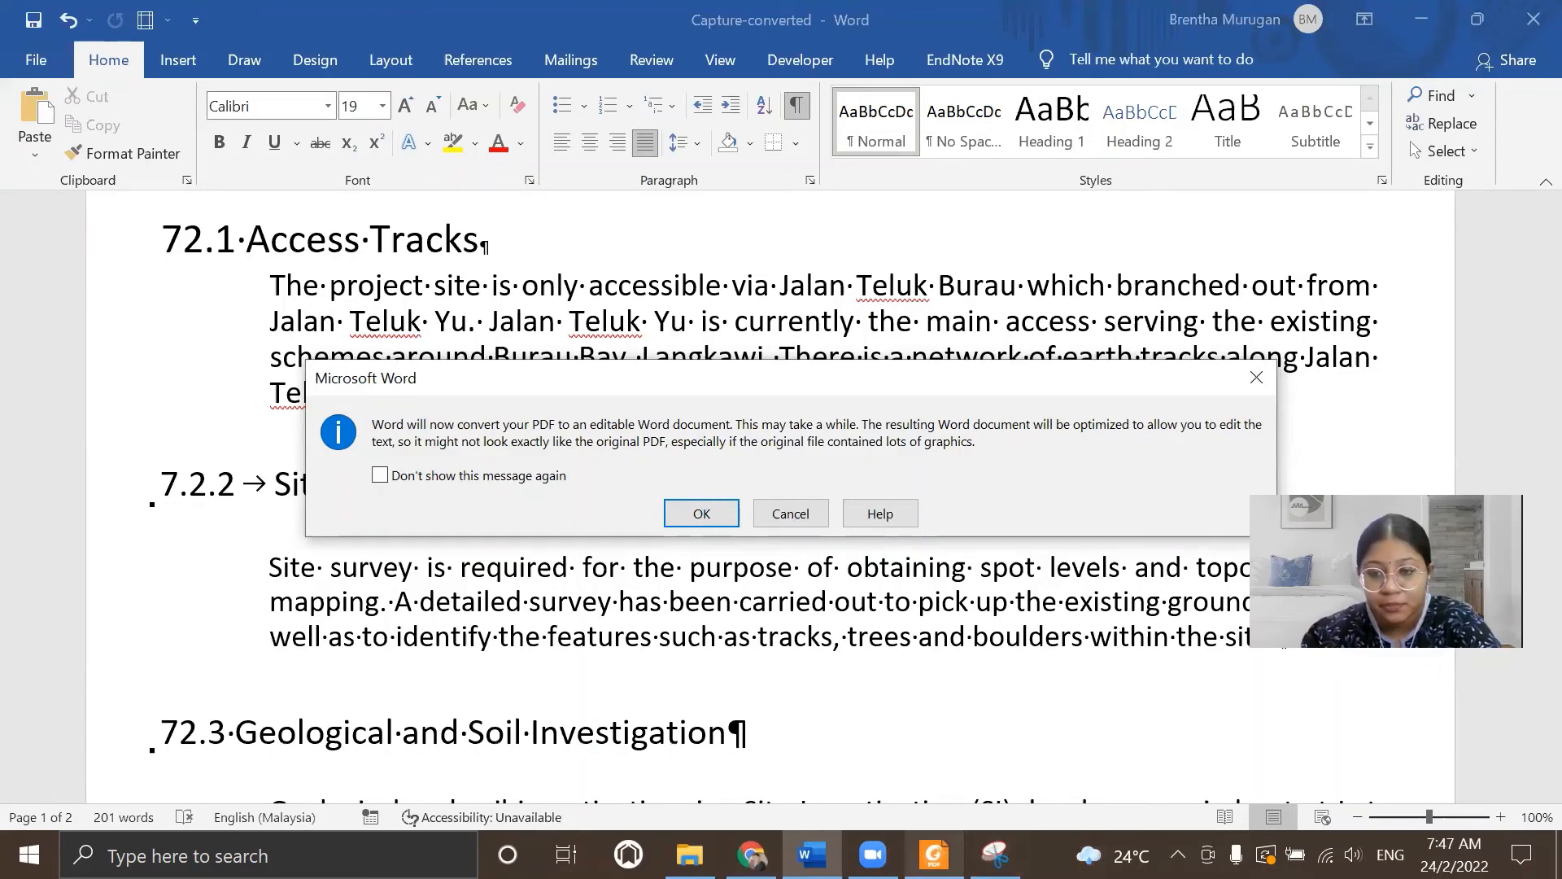
- Close the Snipping Tool window and look through the converted document in Word
click(995, 855)
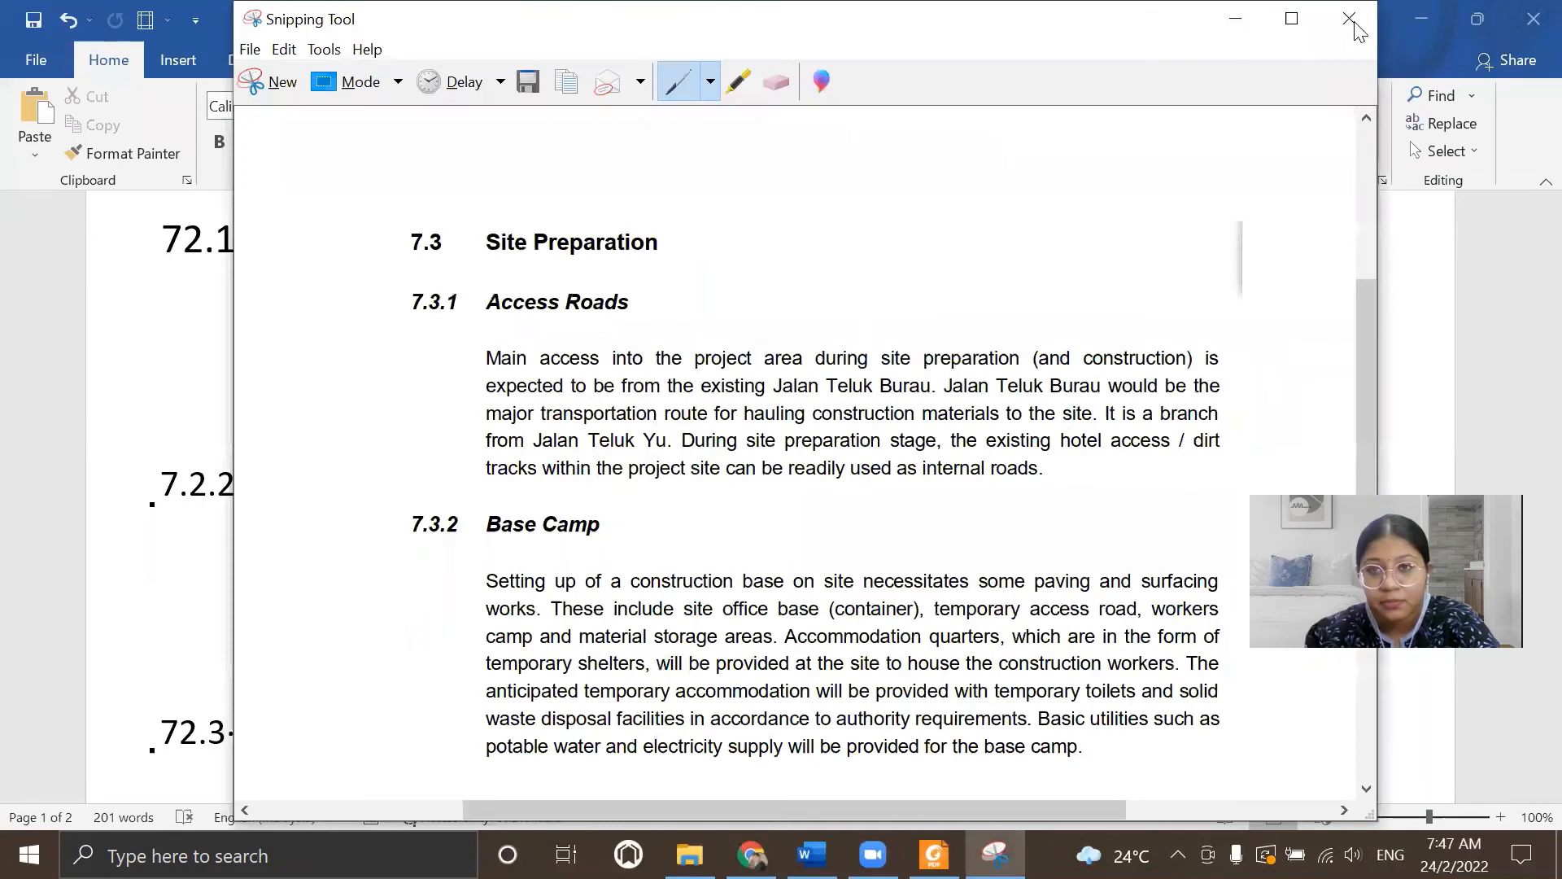
click(1354, 18)
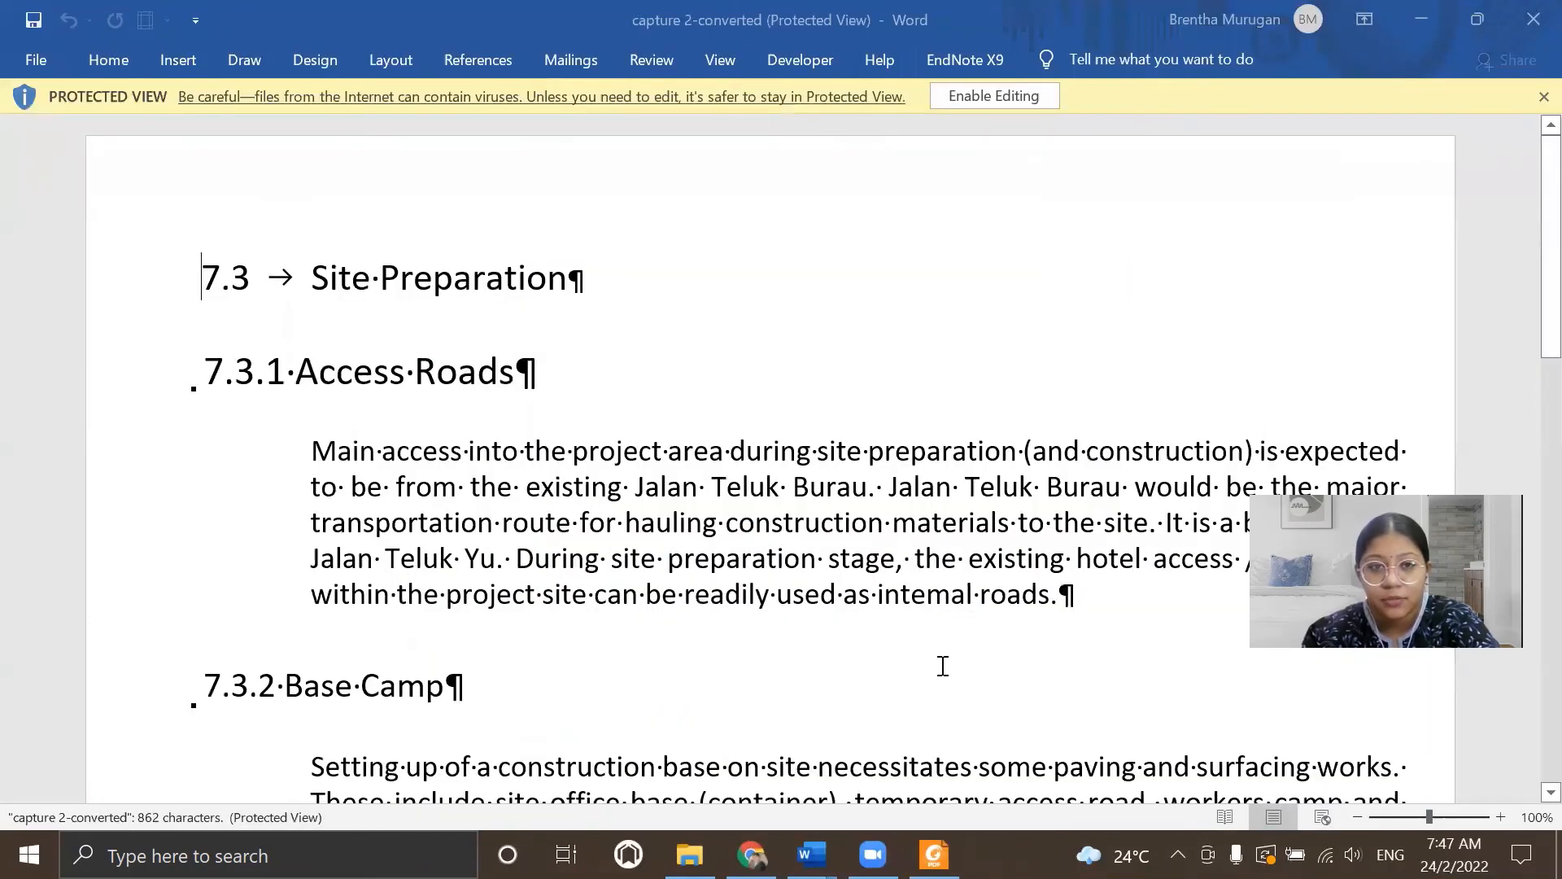
scroll(944, 666, down, 4)
scroll(943, 653, up, 4)
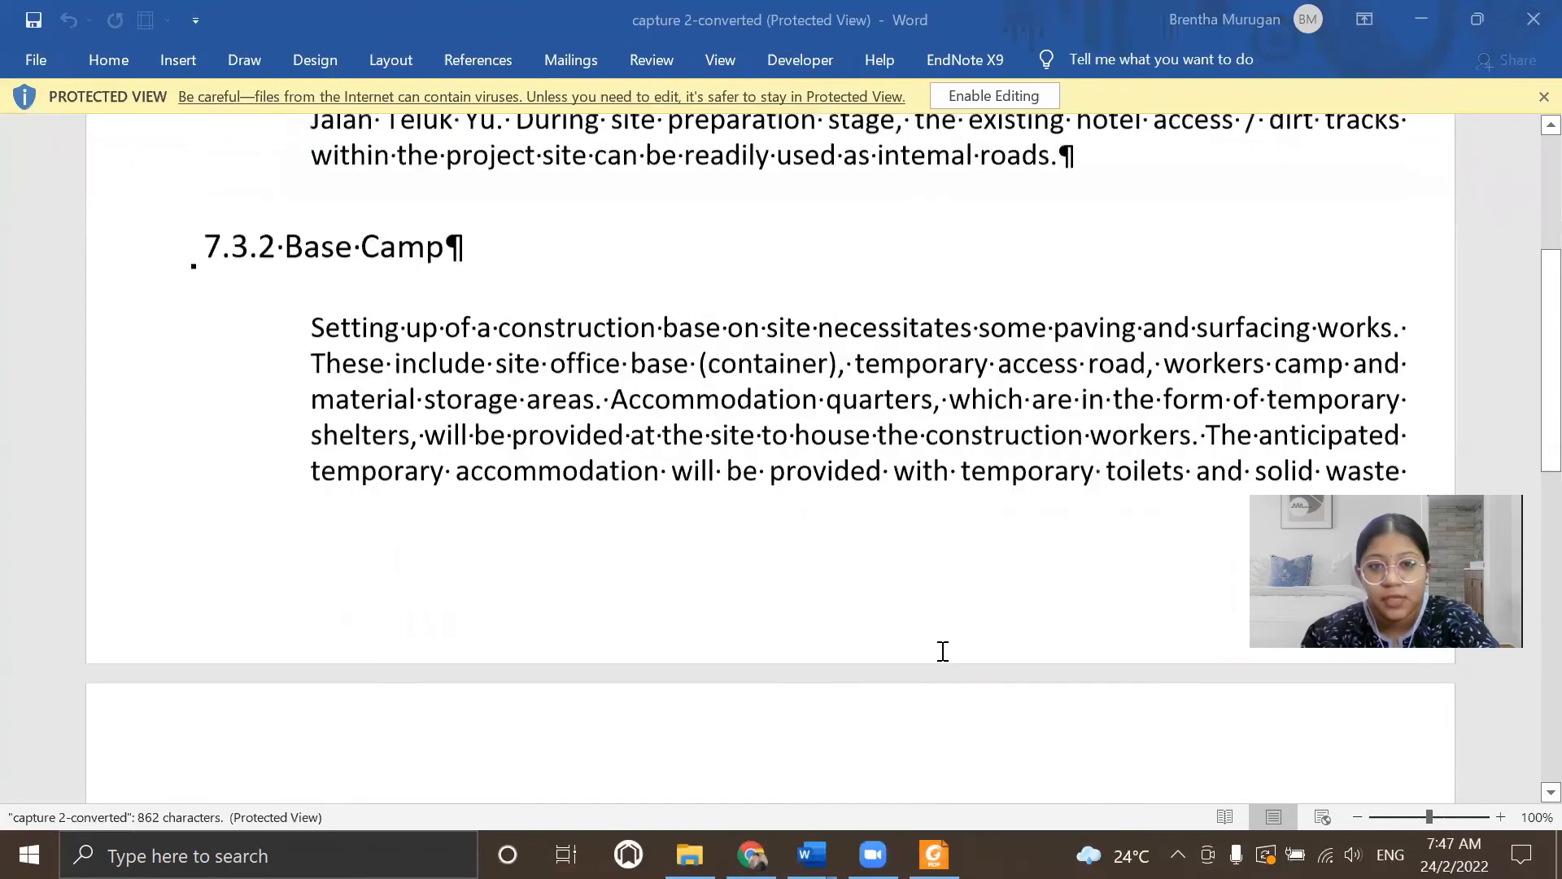
- Take the converted document out of Protected View by enabling editing
click(994, 95)
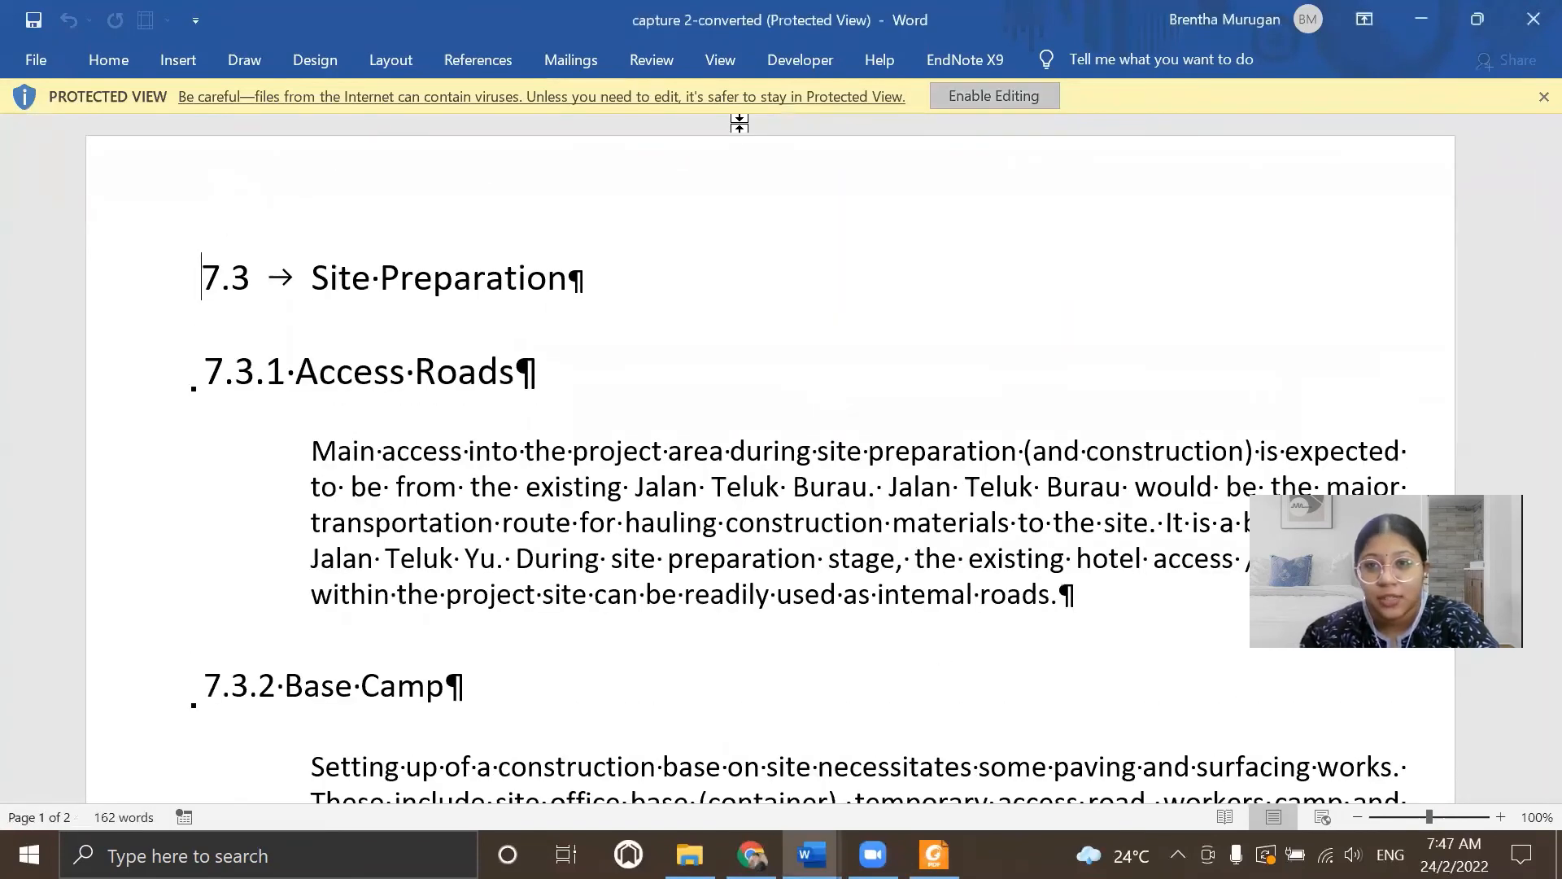
click(703, 514)
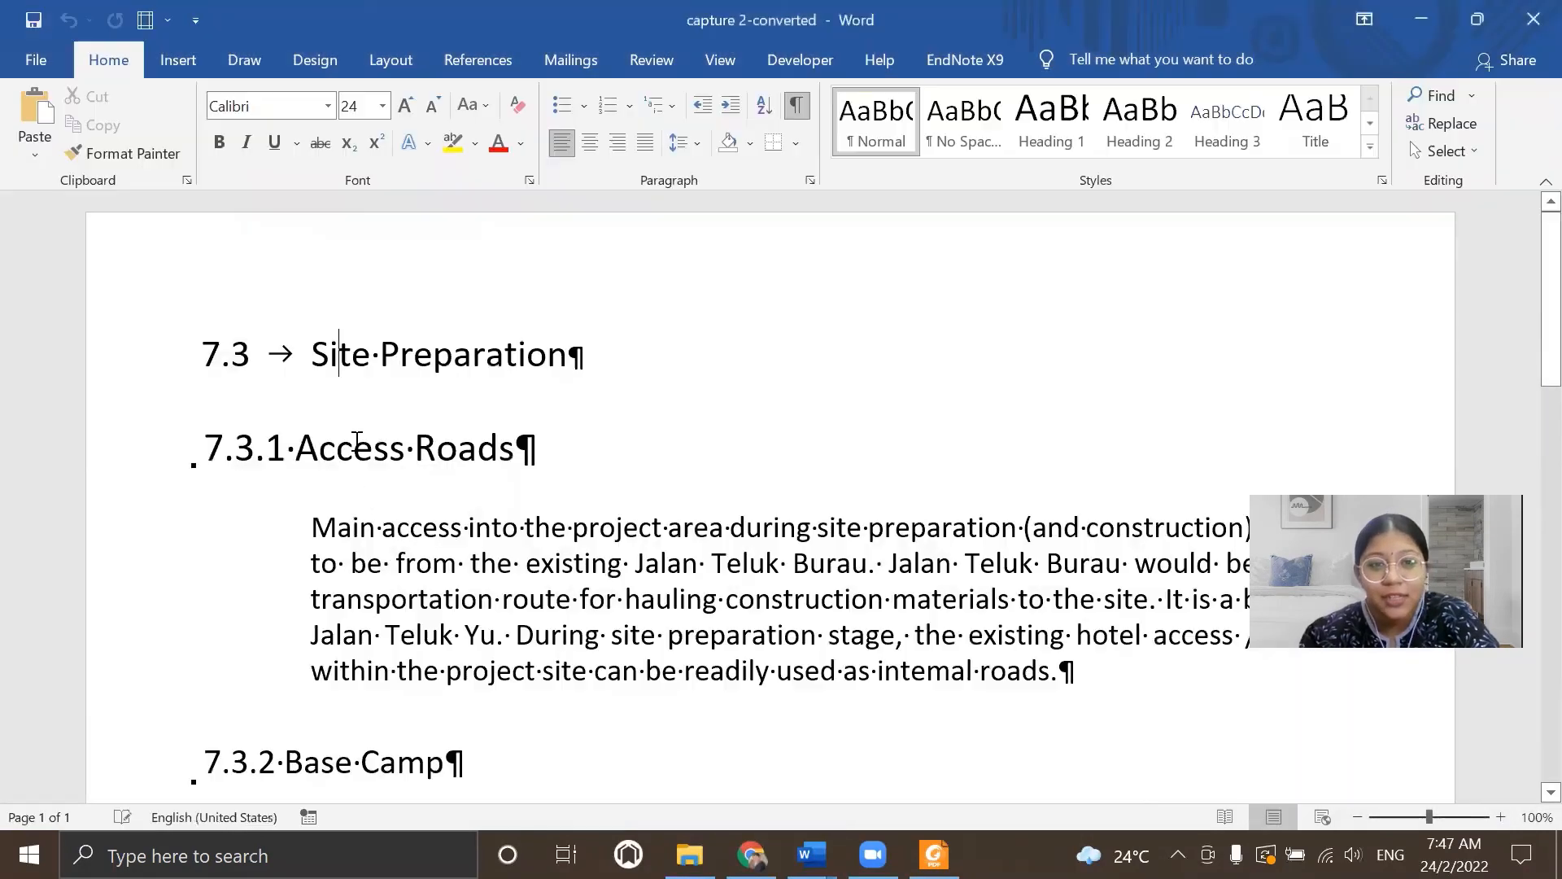
- Test text selection from the end of the 7.3.2 Base Camp heading into its paragraph, and clear the selection
scroll(488, 480, down, 1)
drag(612, 443, 794, 658)
scroll(767, 579, down, 2)
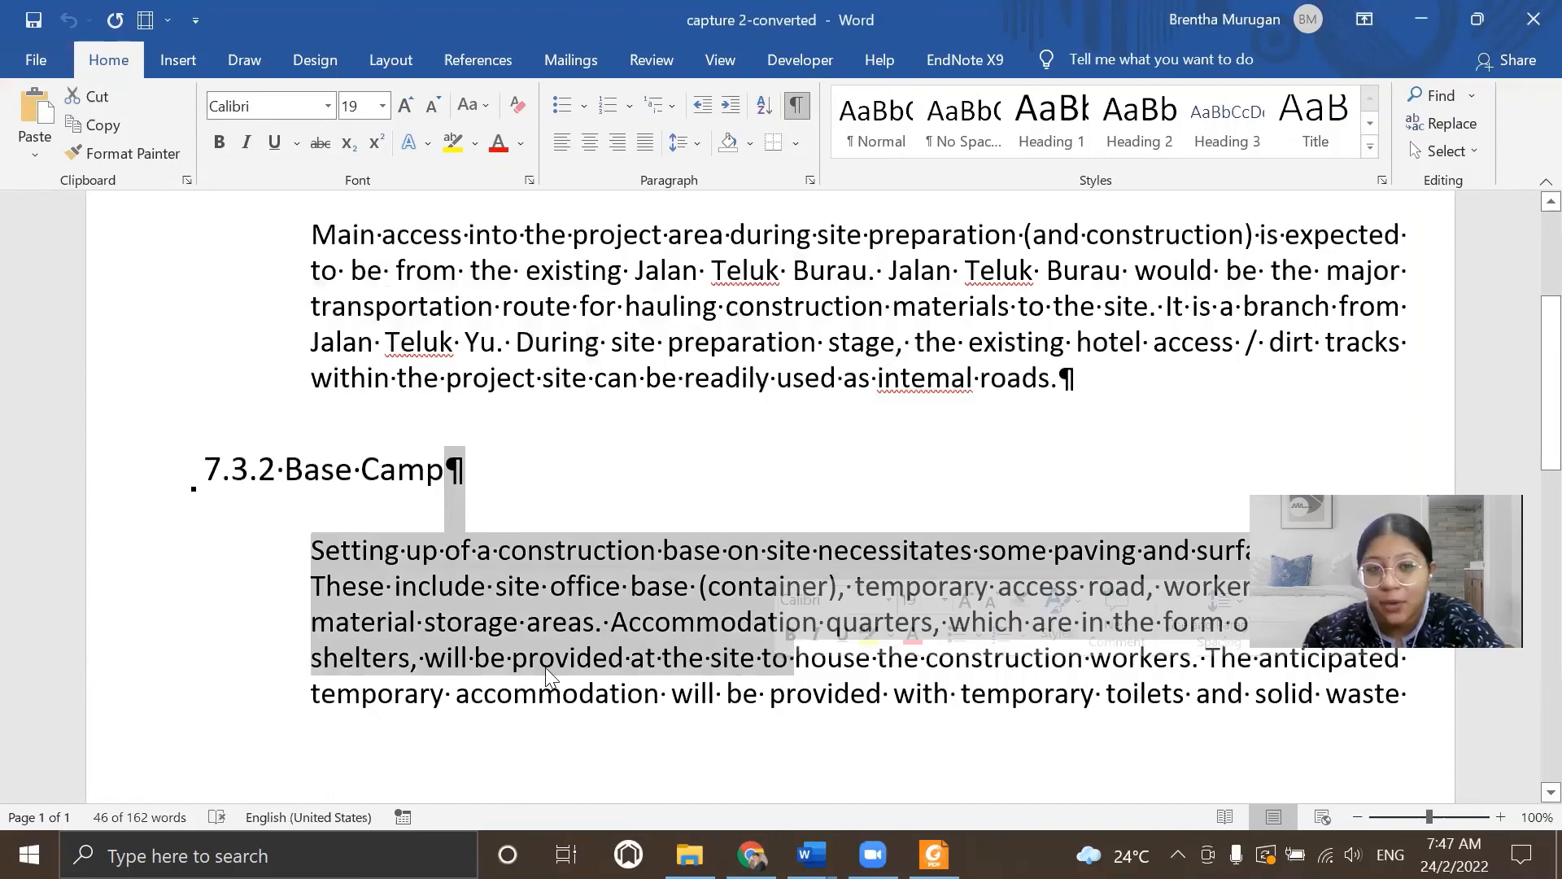
scroll(602, 645, up, 1)
click(602, 449)
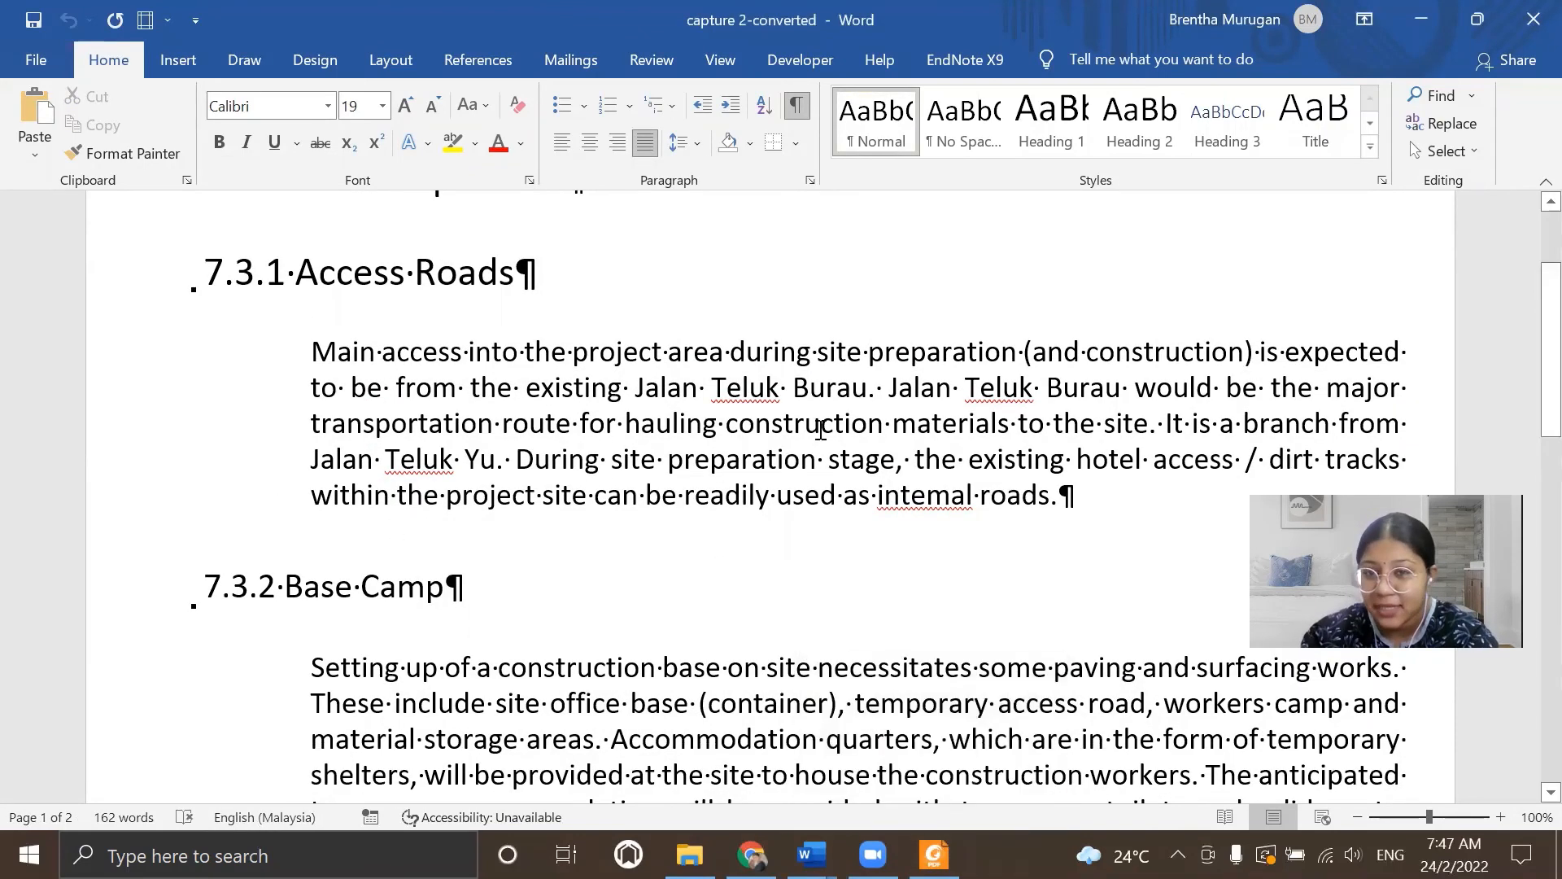
- Switch to Foxit PDF Reader to view section 7.3 in the secured EIA report, and return to the converted document in Word
click(935, 854)
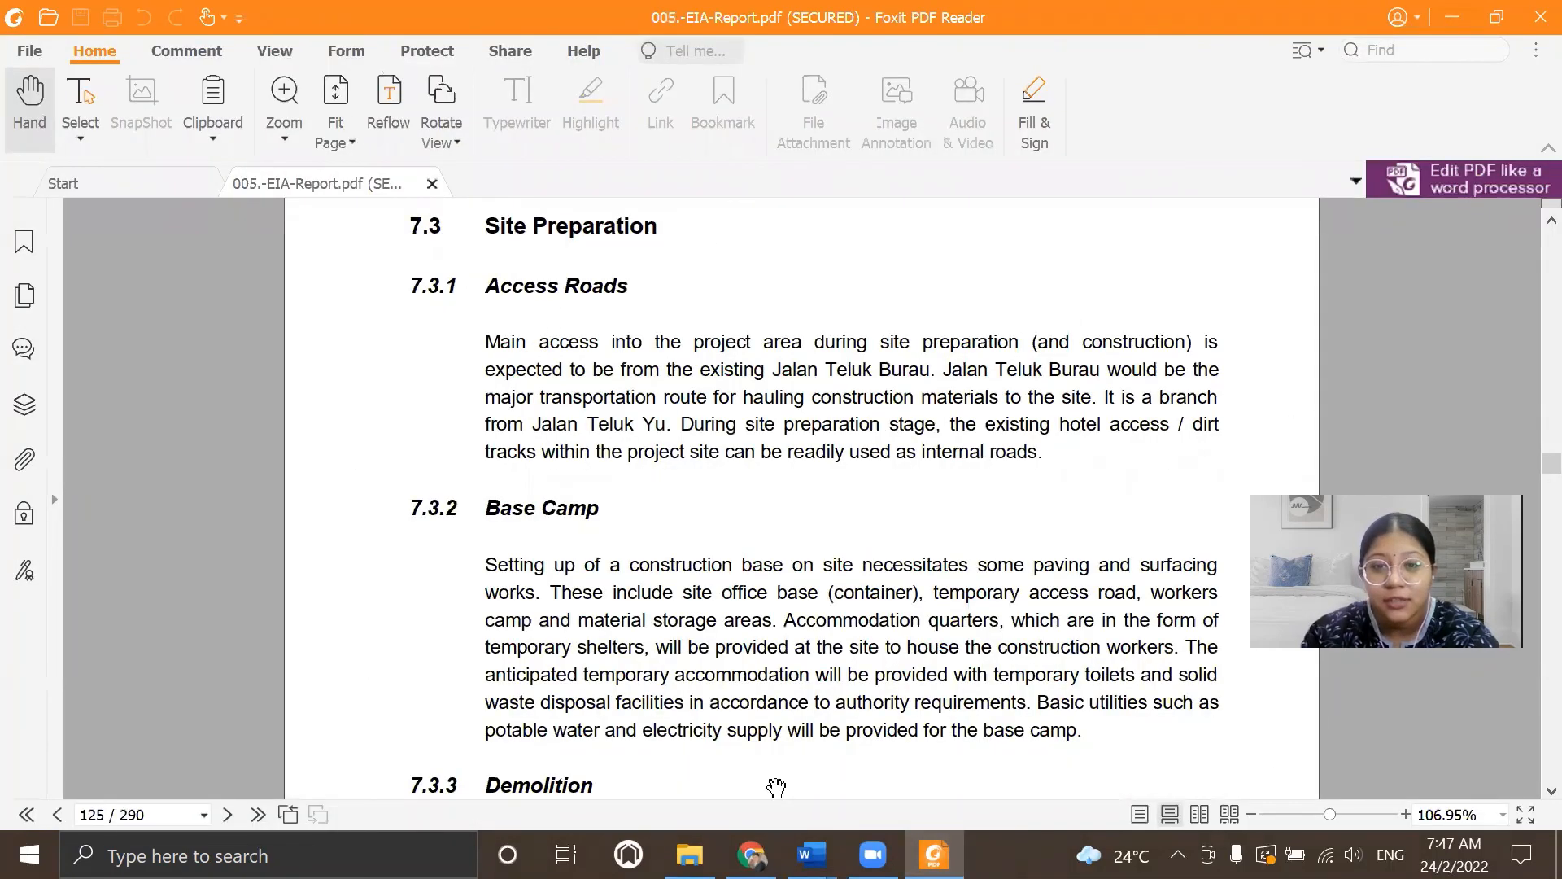
mouse_move(812, 854)
click(684, 757)
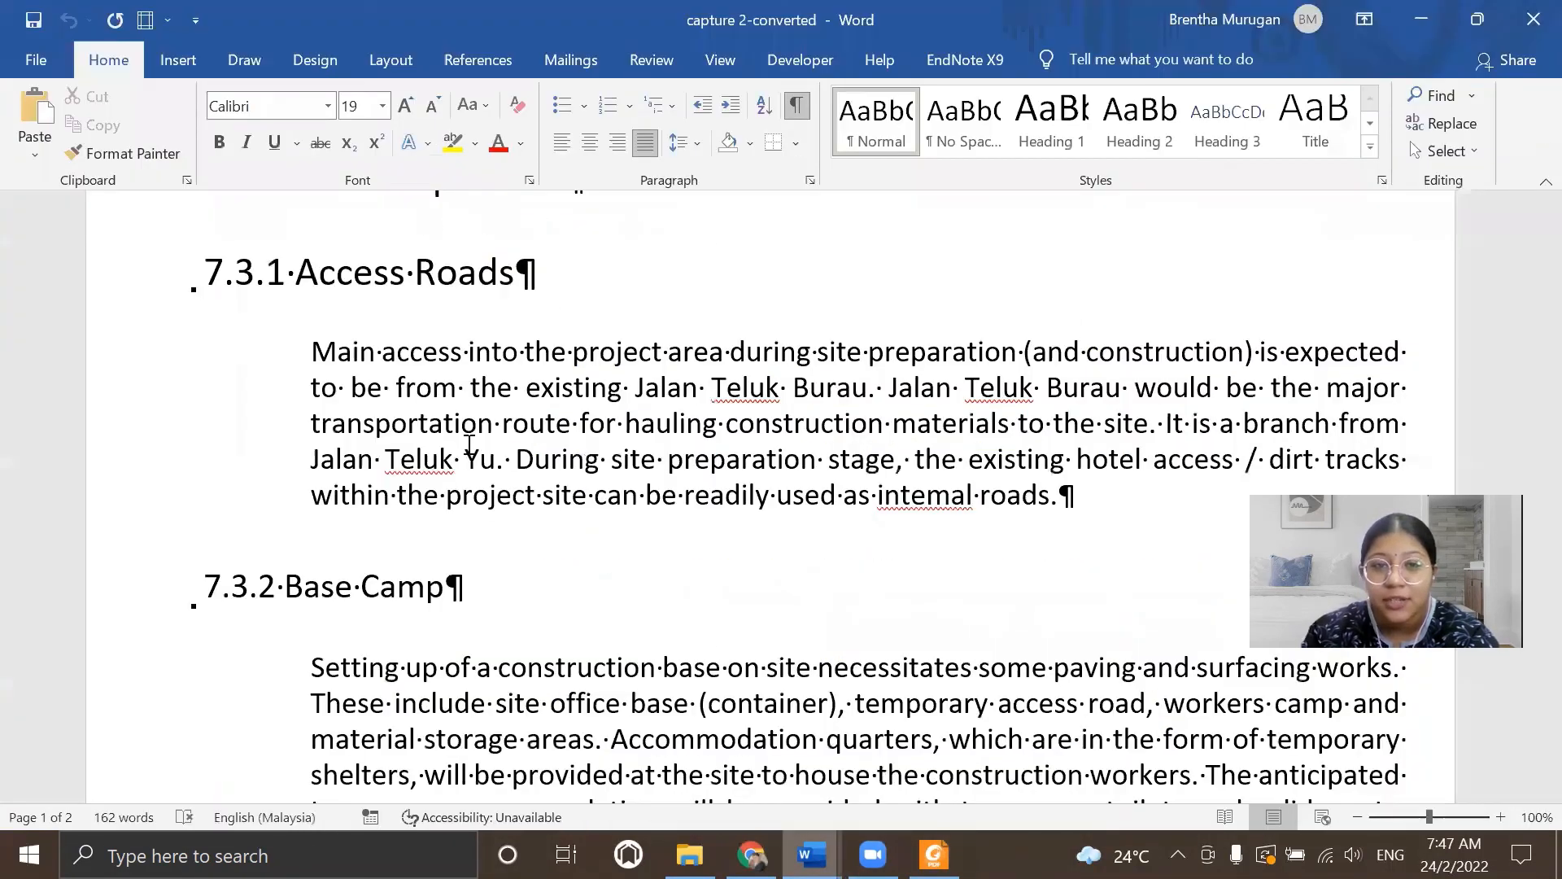
- Select the text from "from the existing" in the Access Roads paragraph into the Base Camp paragraph and show the actions available for it
drag(438, 376, 569, 798)
right_click(560, 706)
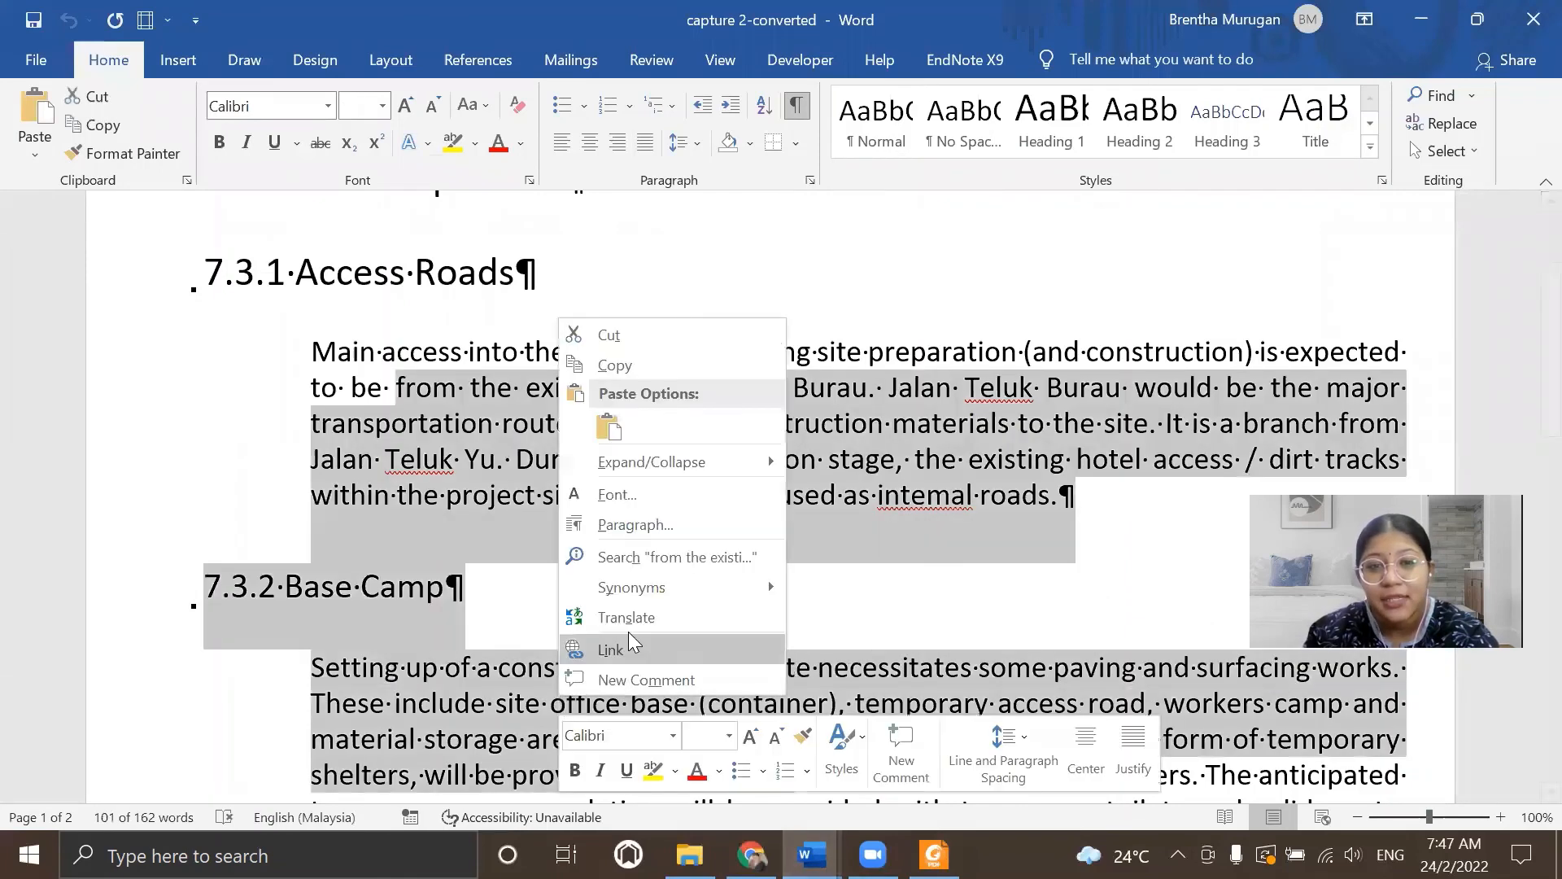